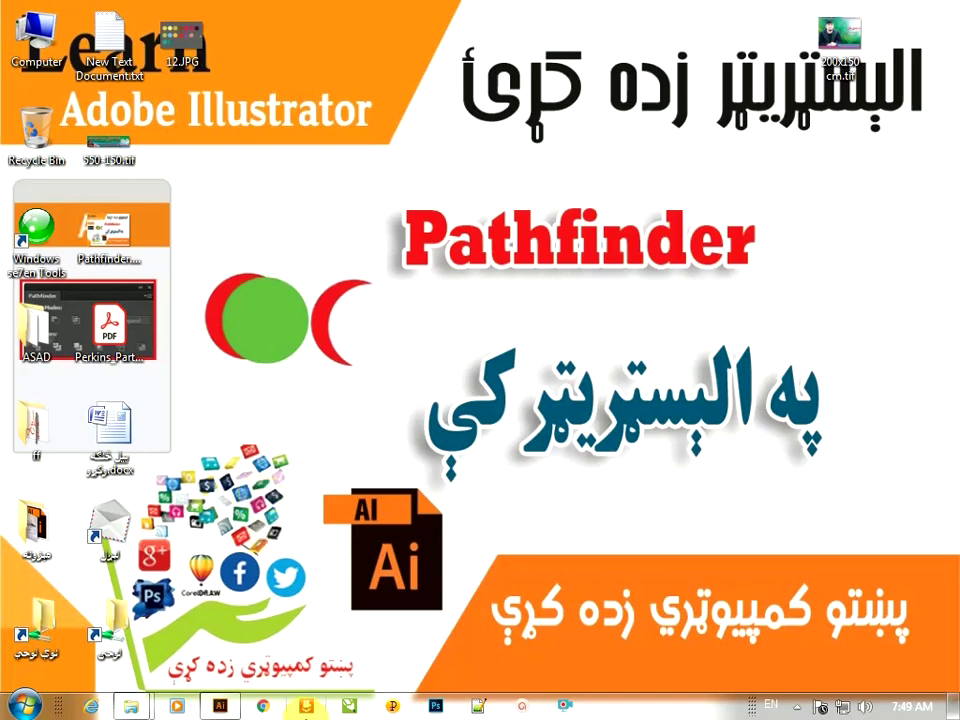
Step: Restore the blank Untitled-3 document window from the taskbar
left_click(222, 707)
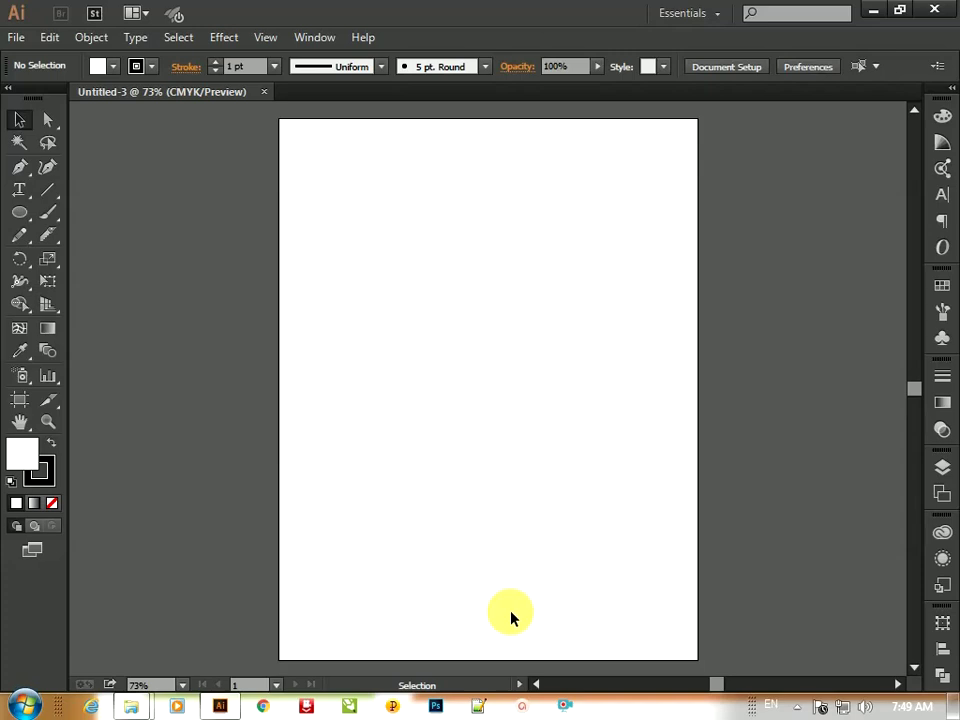
Step: Draw a circle filled magenta with a 5 pt black outline
left_click(19, 212)
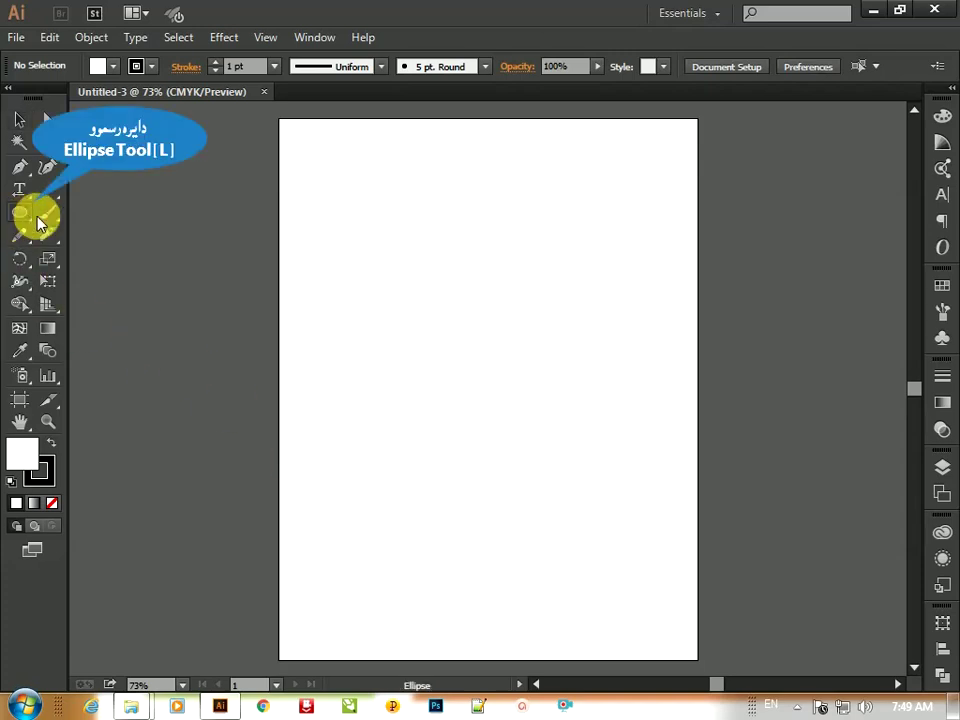
left_click_drag(468, 324, 569, 233)
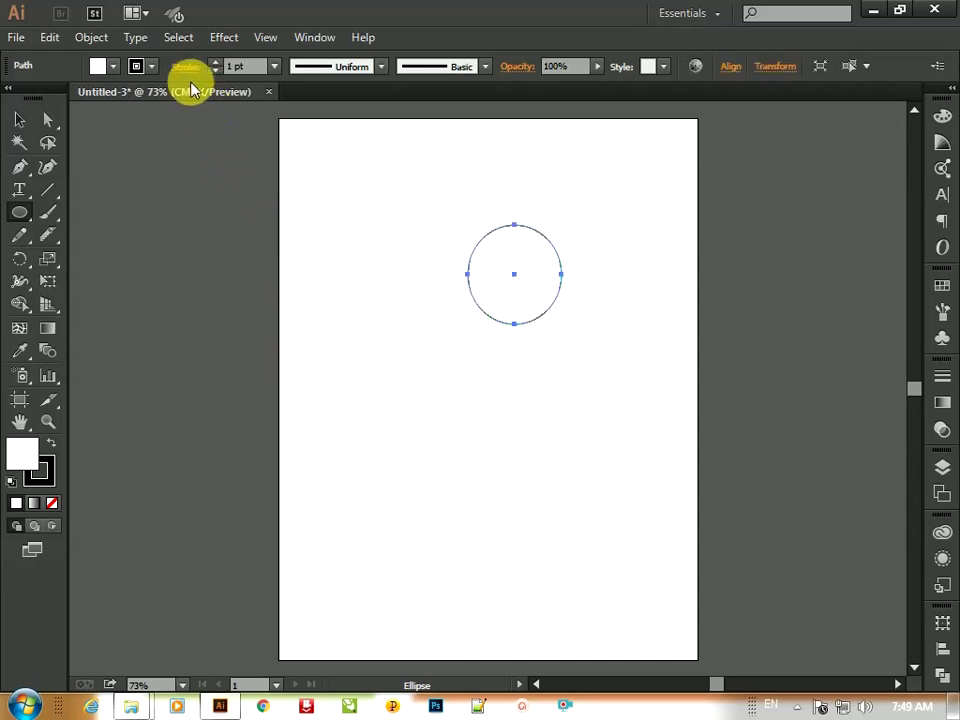
left_click(113, 66)
left_click(129, 97)
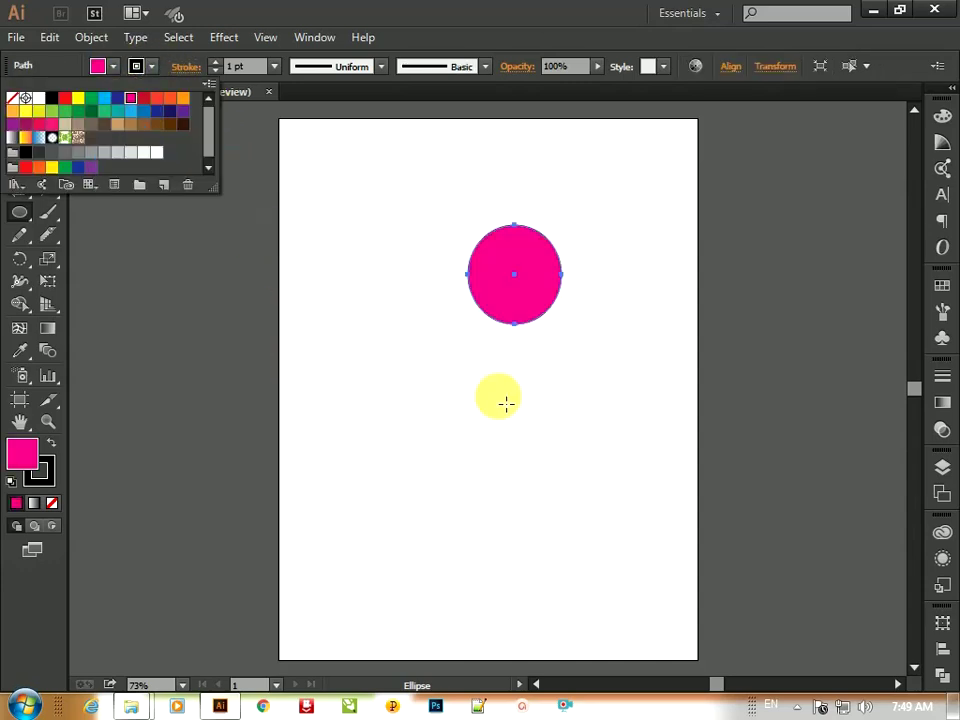
left_click(478, 416)
key("v")
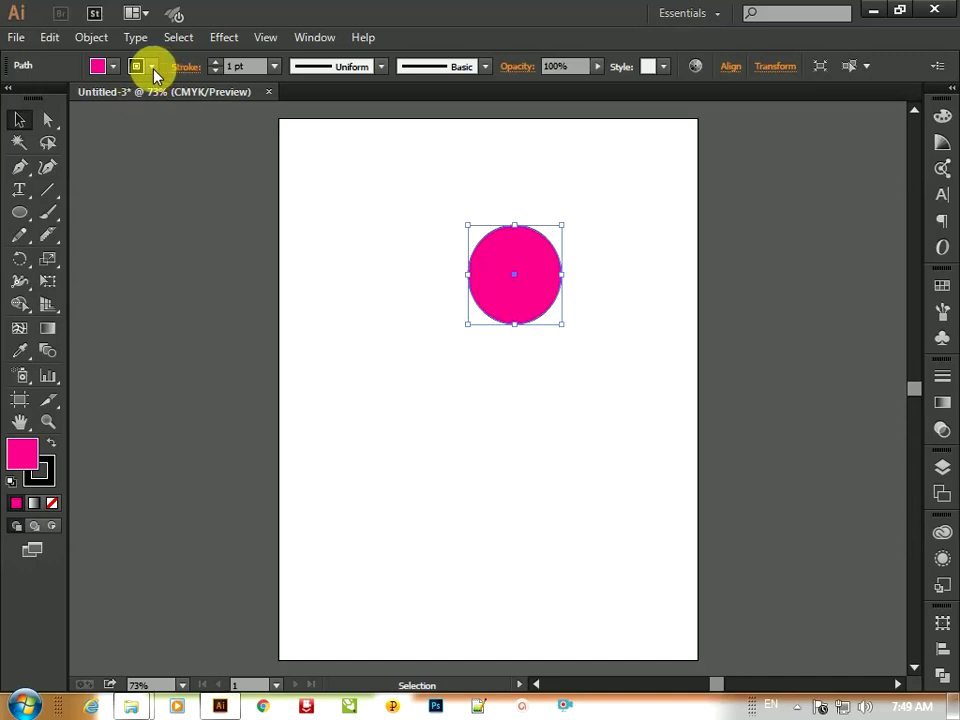
left_click(274, 66)
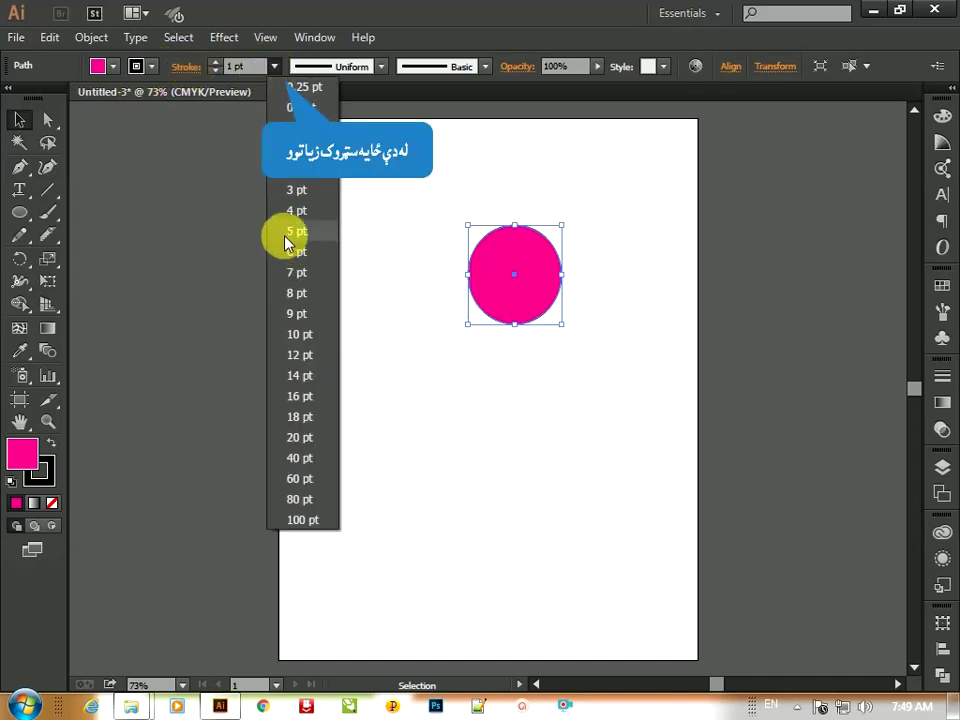
left_click(287, 238)
left_click(345, 320)
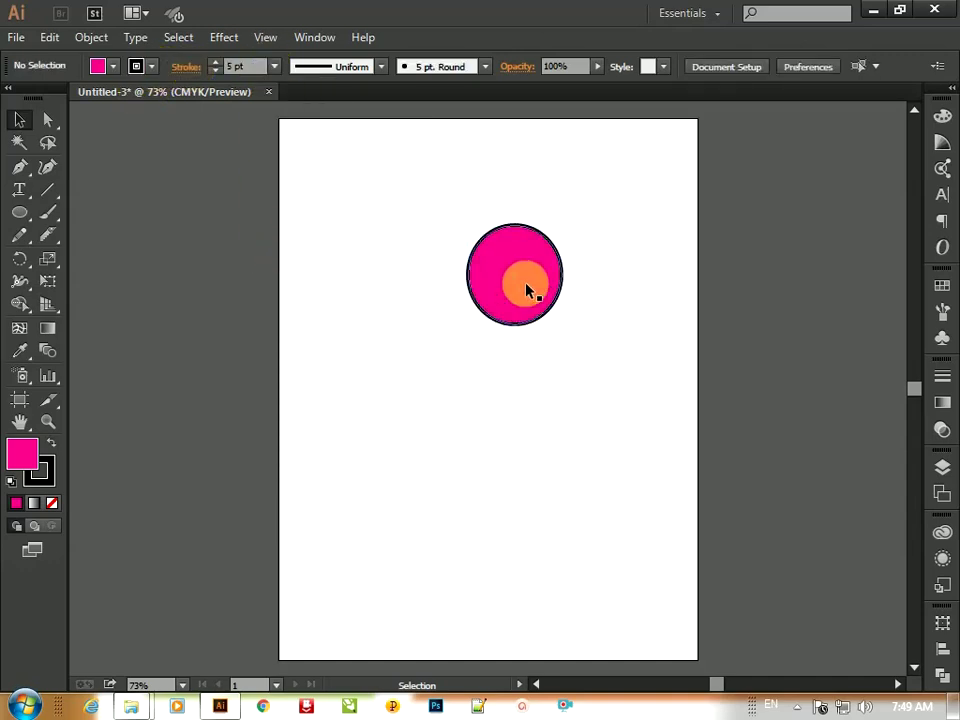
Step: Alt-drag a copy of the magenta circle below it and fill it cyan
left_click_drag(529, 290, 501, 439, "alt")
left_click(110, 68)
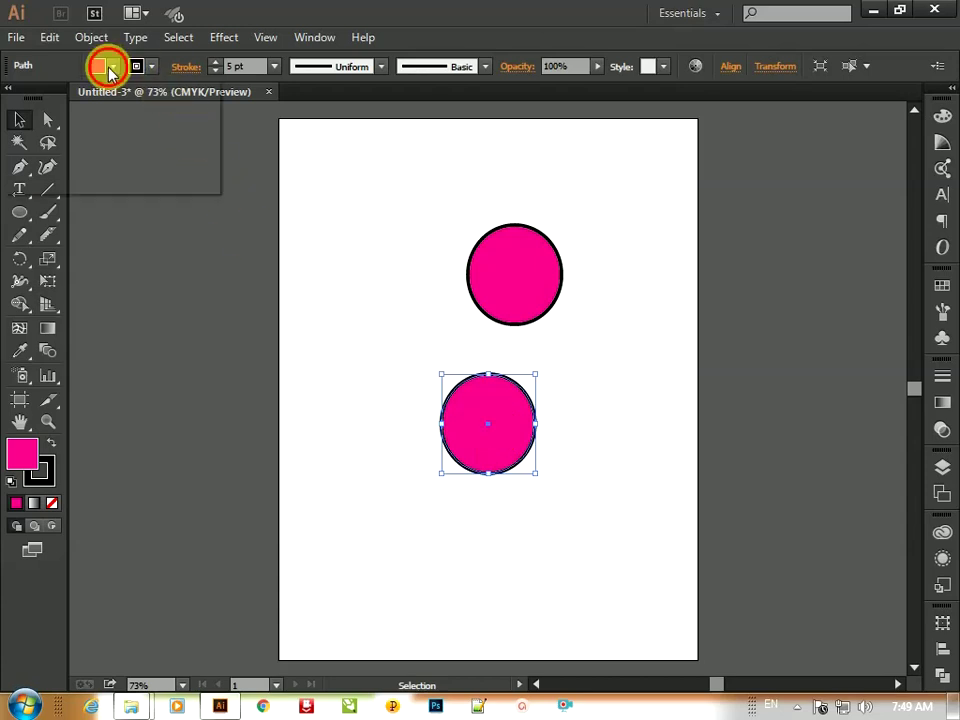
left_click(133, 109)
left_click(360, 315)
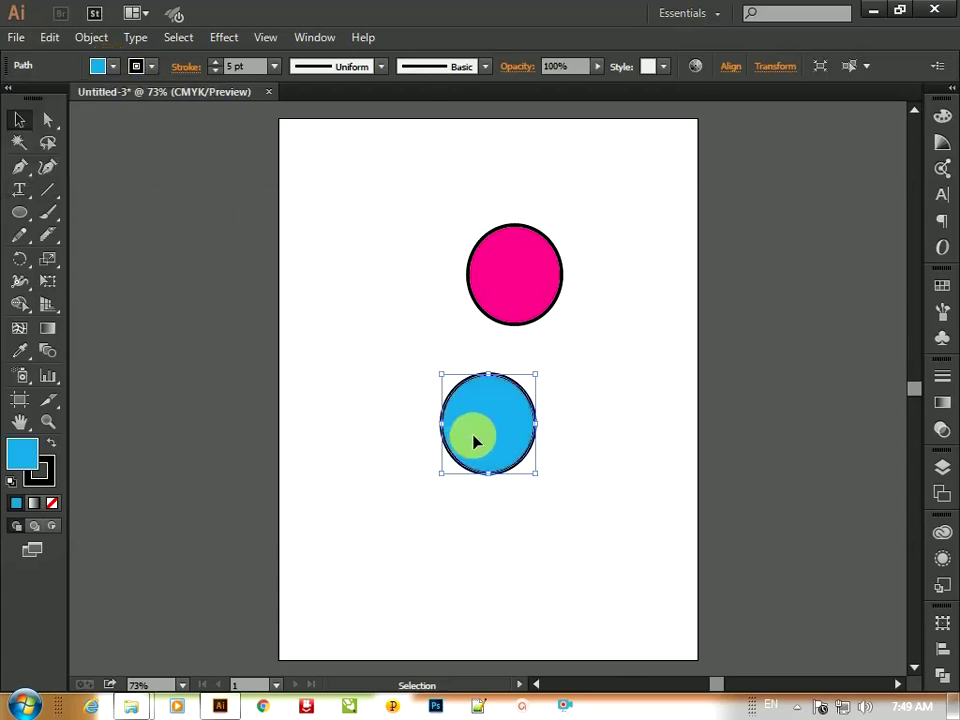
Step: Duplicate the cyan circle beside the magenta one, fill it orange, and deselect
left_click_drag(475, 442, 407, 332, "alt")
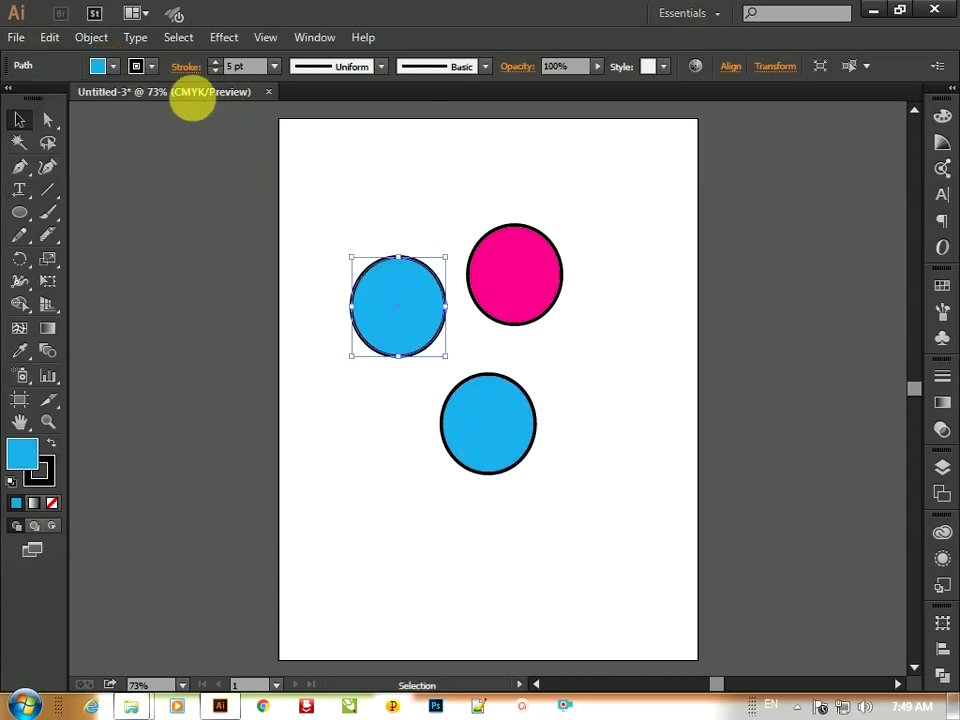
left_click(113, 67)
left_click(178, 96)
left_click(363, 460)
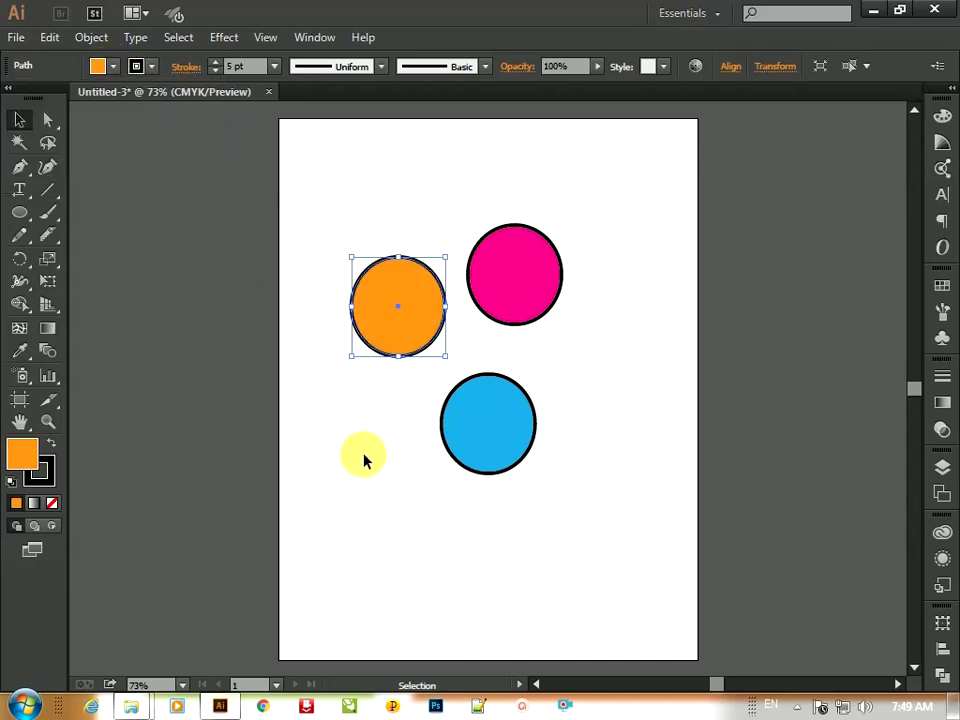
left_click(592, 494)
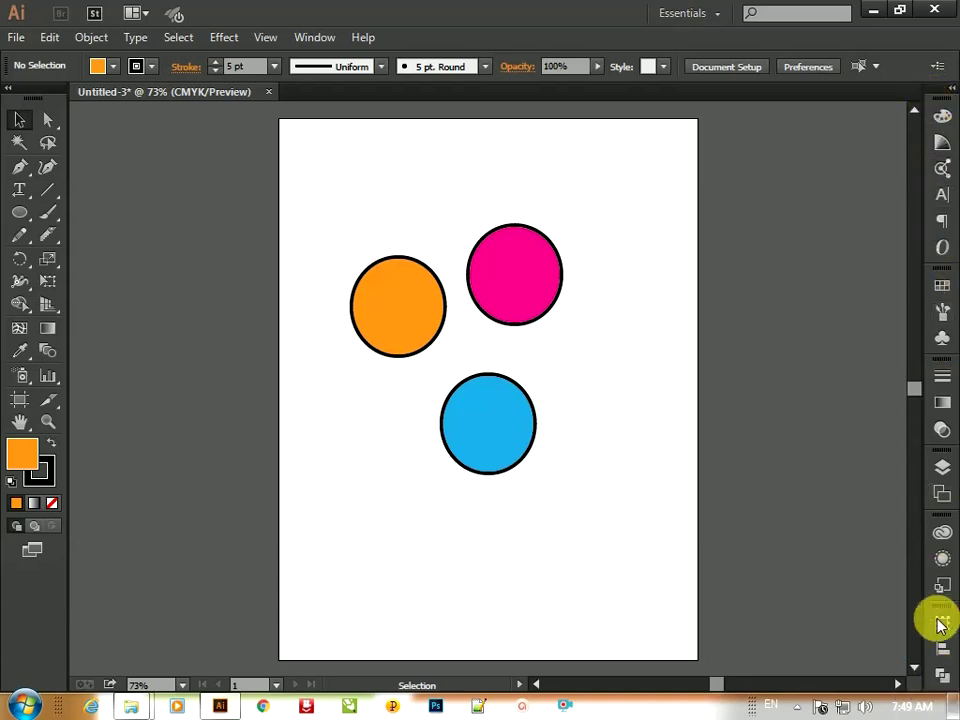
Step: Try showing and hiding the Pathfinder panel via its dock icon and Ctrl+Shift+F9
left_click(940, 678)
left_click(940, 678)
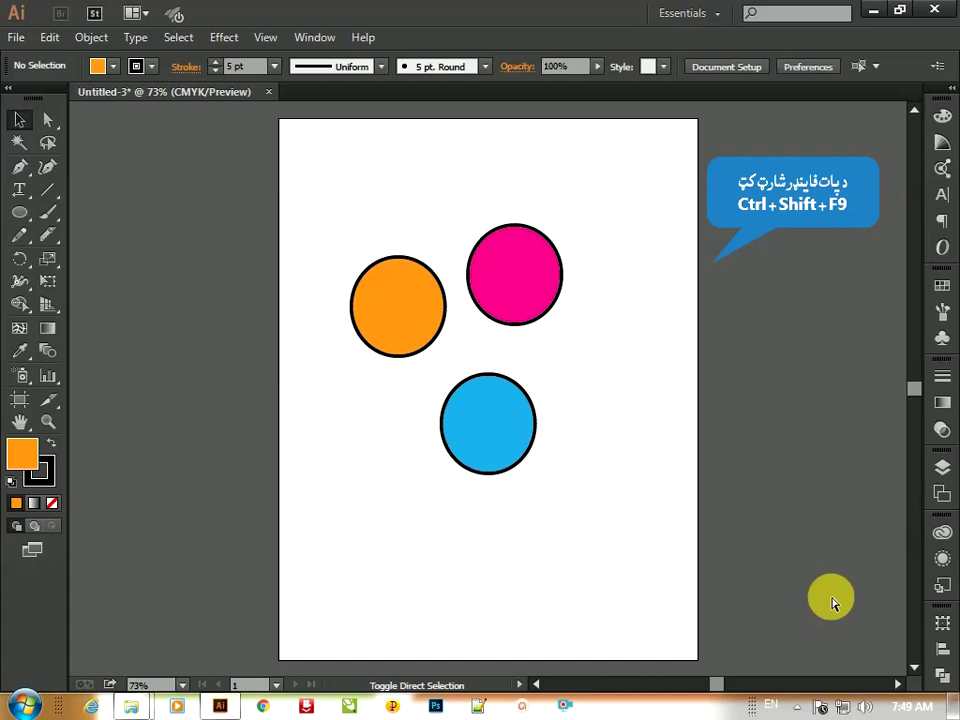
key("ctrl+shift+F9")
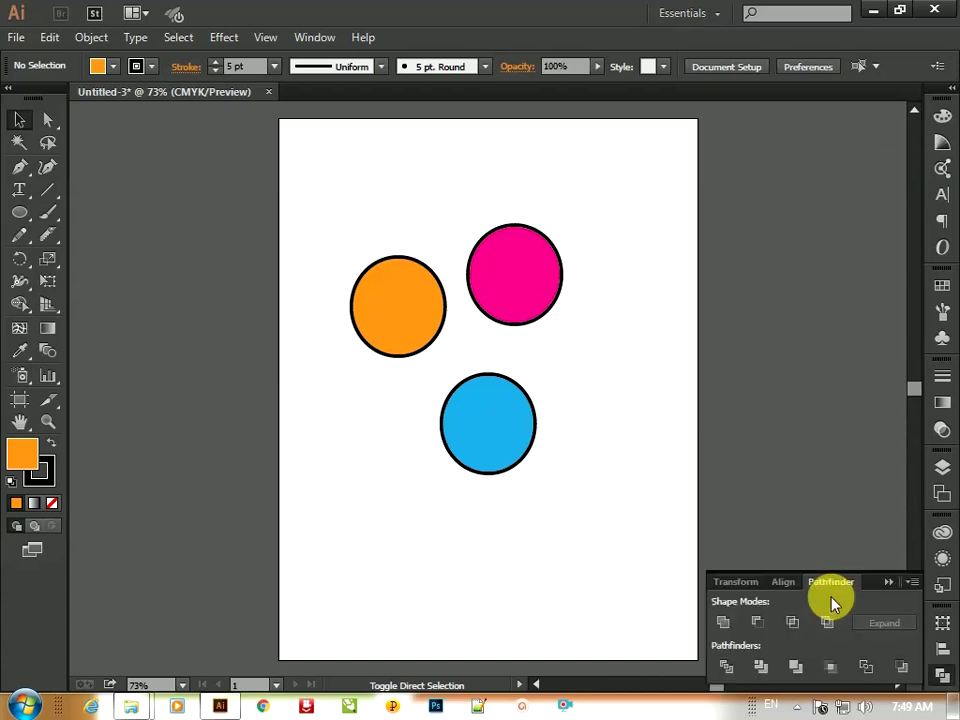
left_click(896, 578)
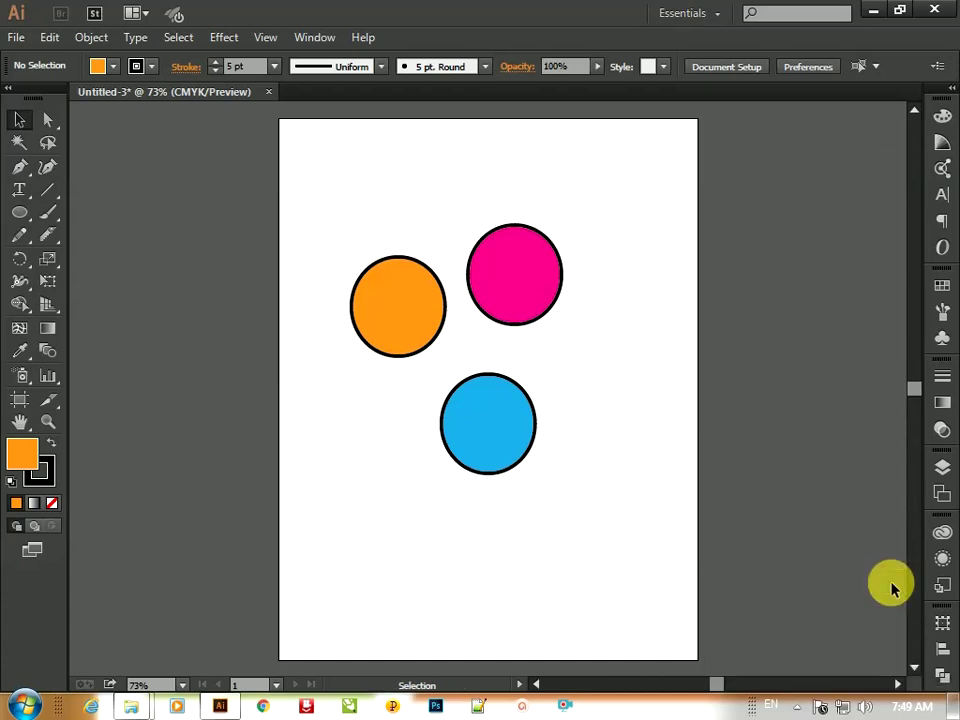
Step: Open Pathfinder from the Window menu and float it clear of the circles
left_click(318, 38)
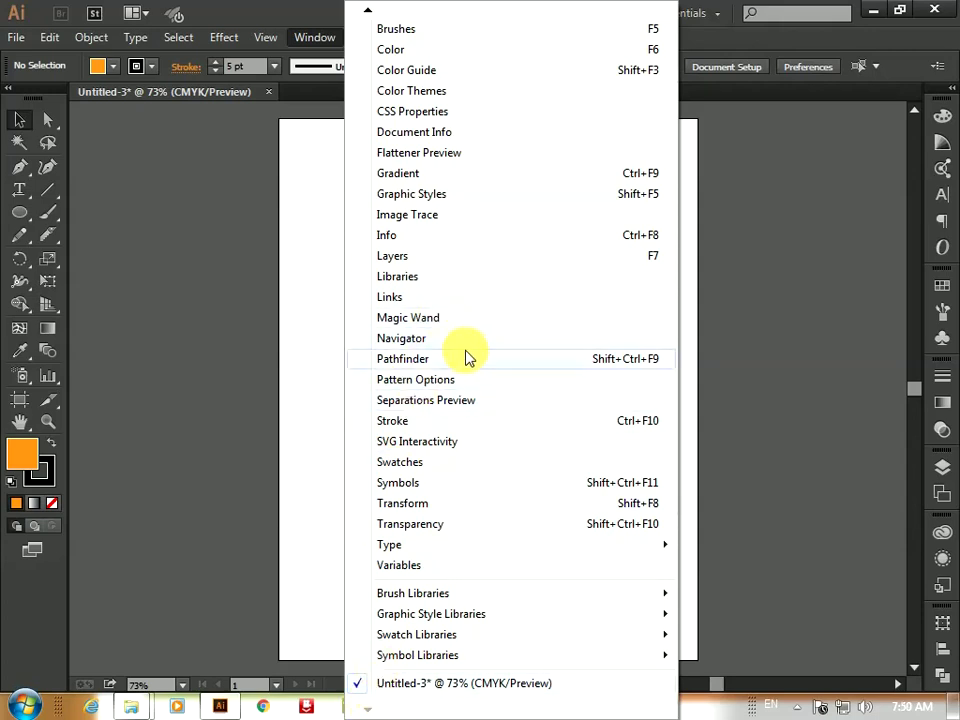
scroll(465, 355, "up", 4)
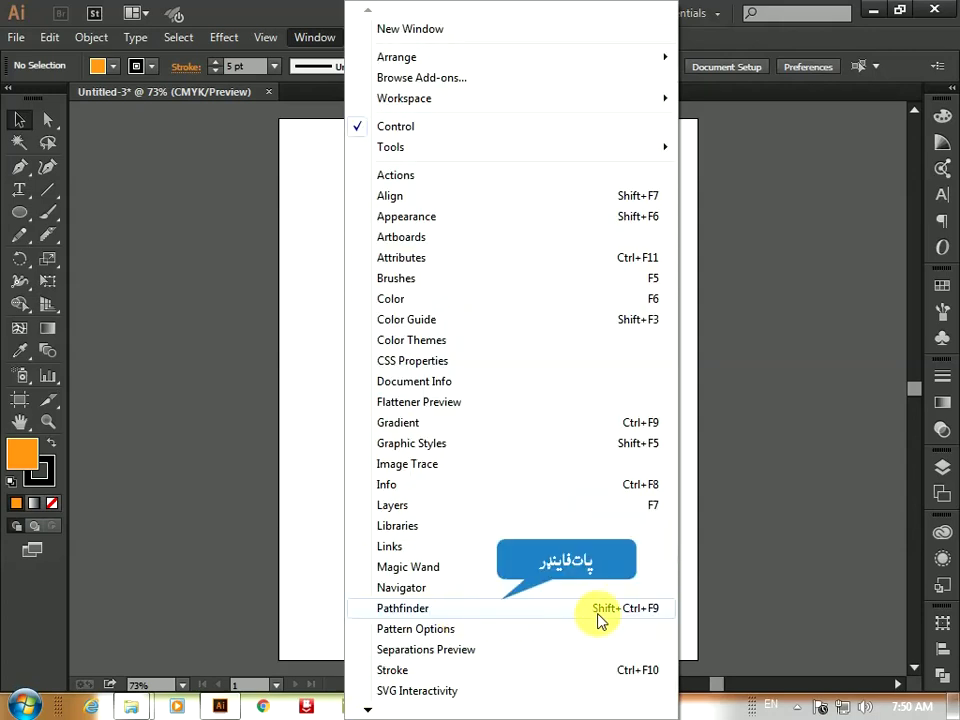
left_click(598, 610)
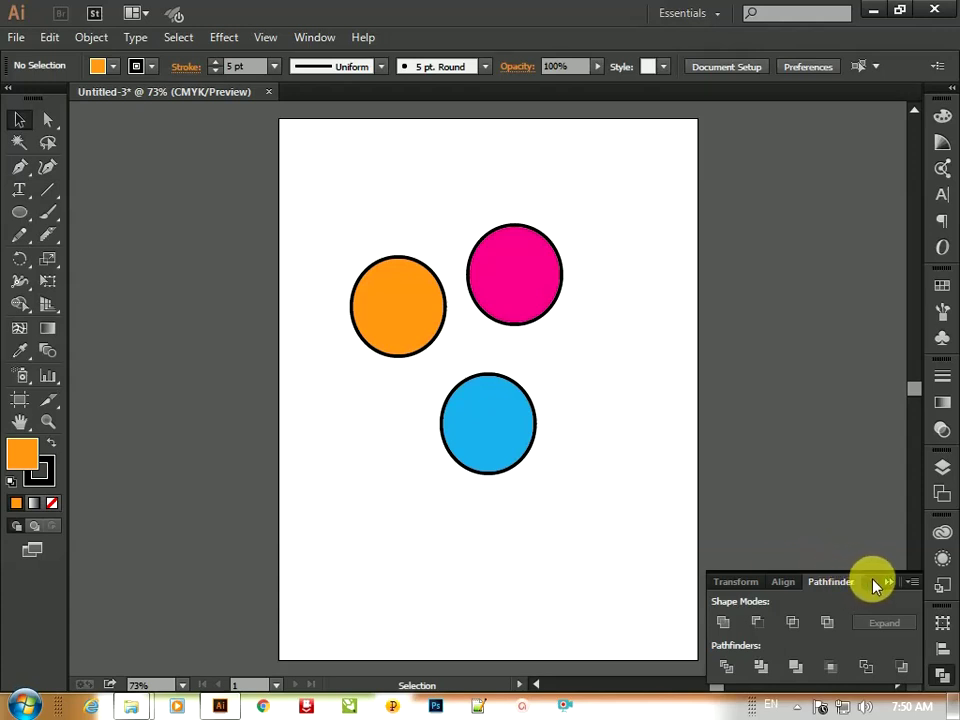
left_click_drag(874, 586, 778, 218)
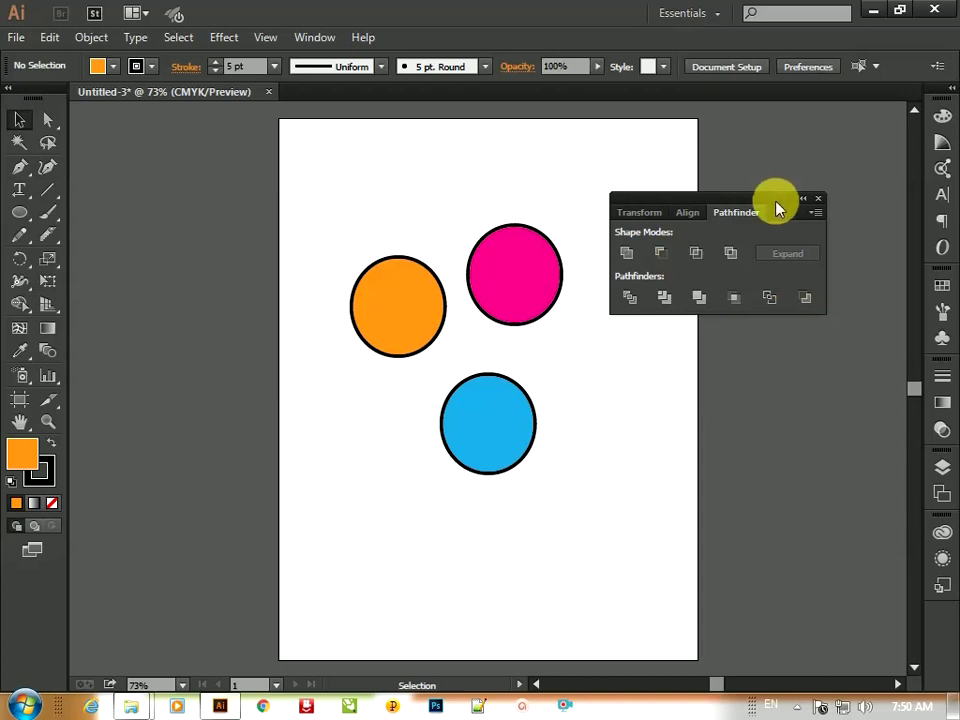
left_click_drag(778, 206, 843, 170)
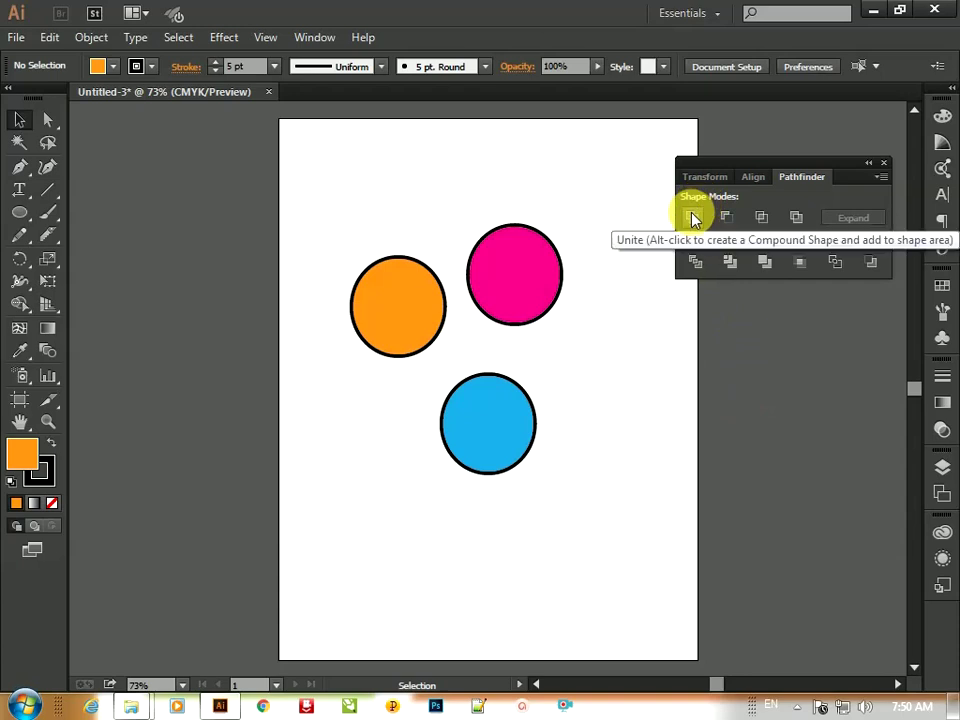
Step: Overlap the orange circle onto the magenta one, Unite them, then undo the merge
left_click_drag(412, 313, 450, 272)
left_click(611, 336)
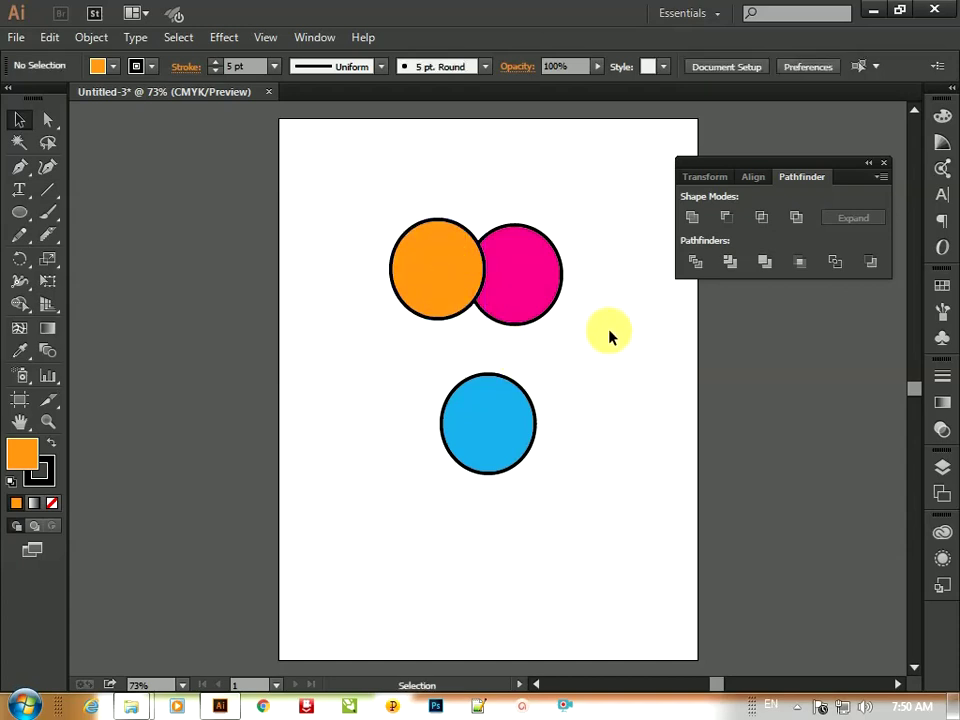
left_click_drag(339, 195, 606, 344)
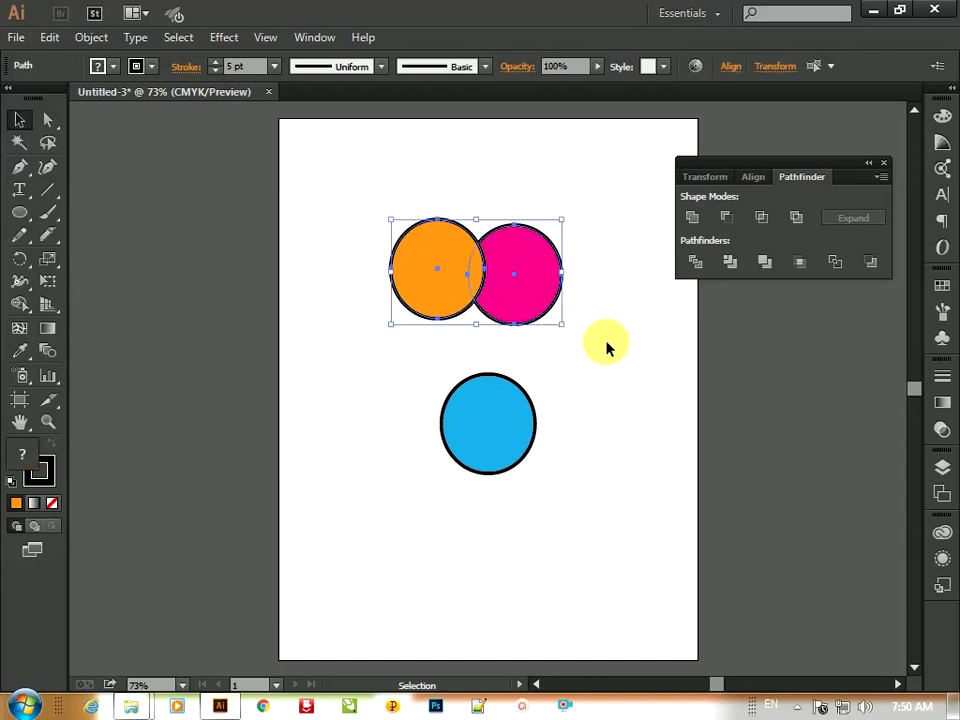
left_click(697, 220)
left_click(598, 446)
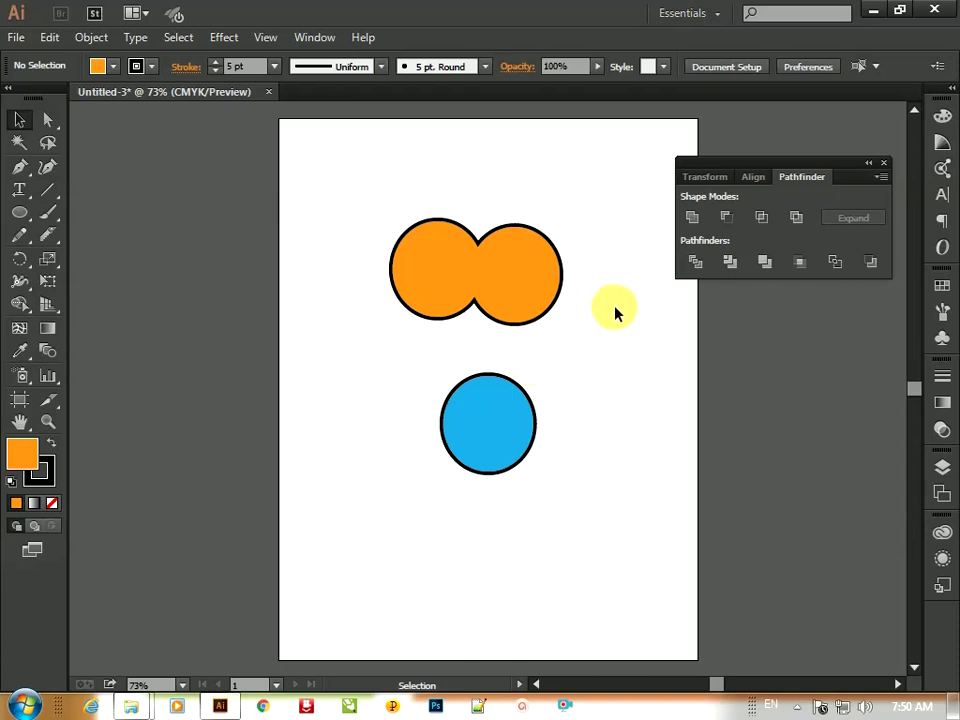
key("ctrl+z")
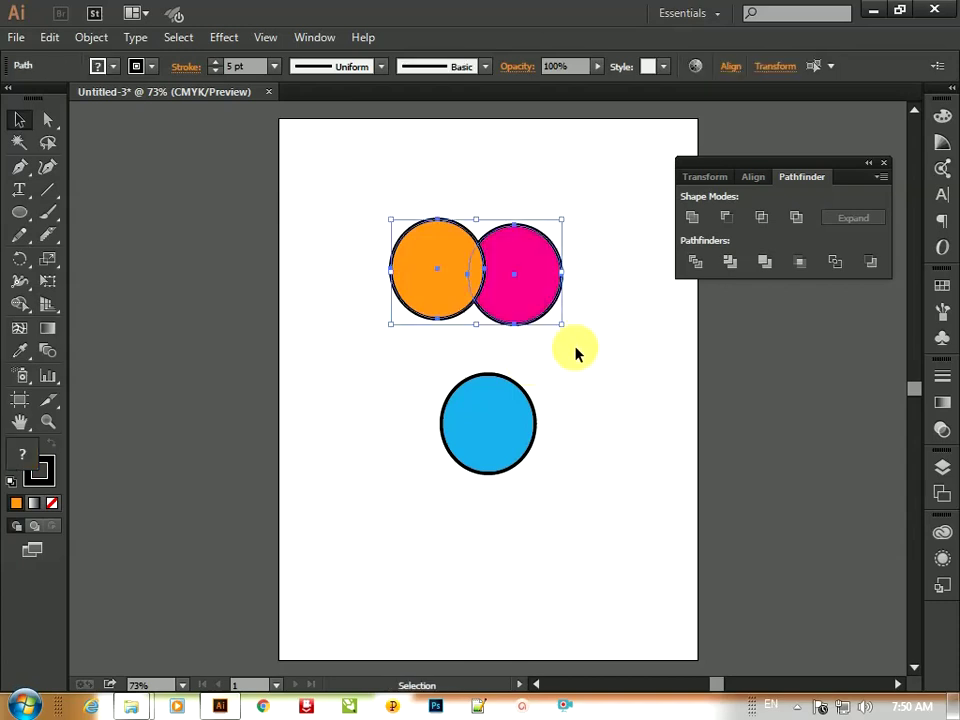
left_click(585, 387)
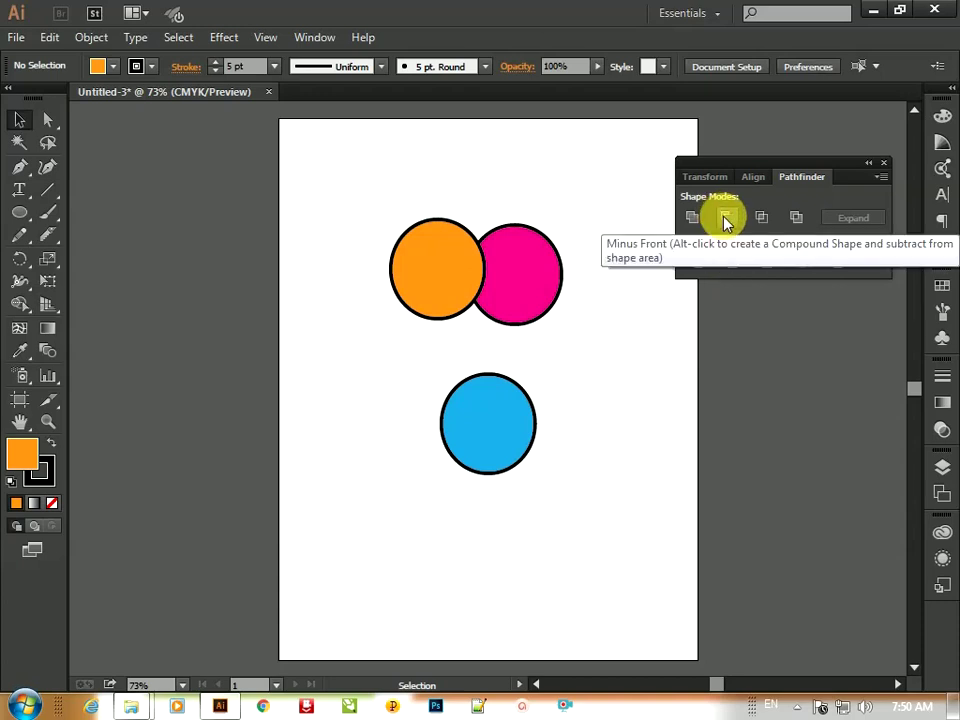
Step: Apply Minus Front to the orange and magenta pair, then undo the cut-out
left_click(460, 282)
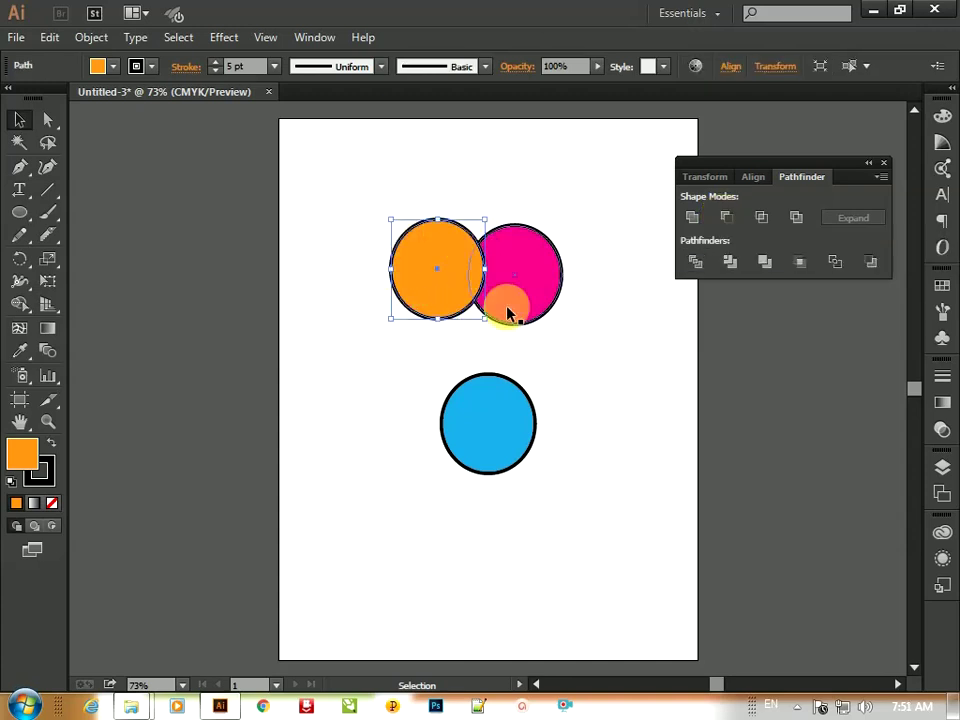
mouse_move(607, 215)
left_mouse_down()
mouse_move(554, 175)
mouse_move(326, 360)
left_mouse_up()
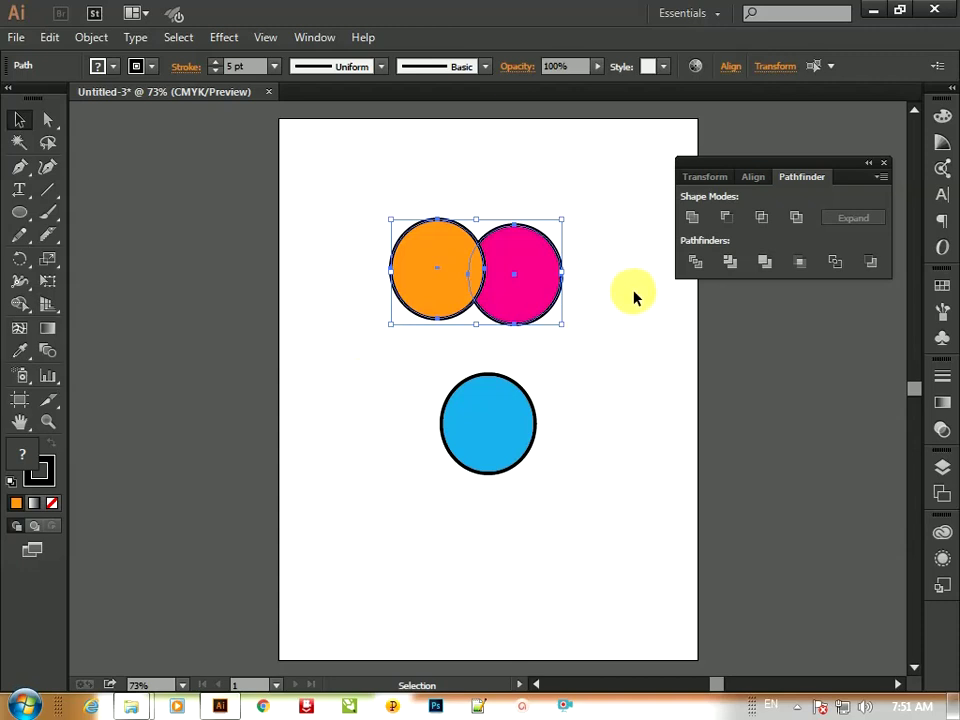
left_click(724, 218)
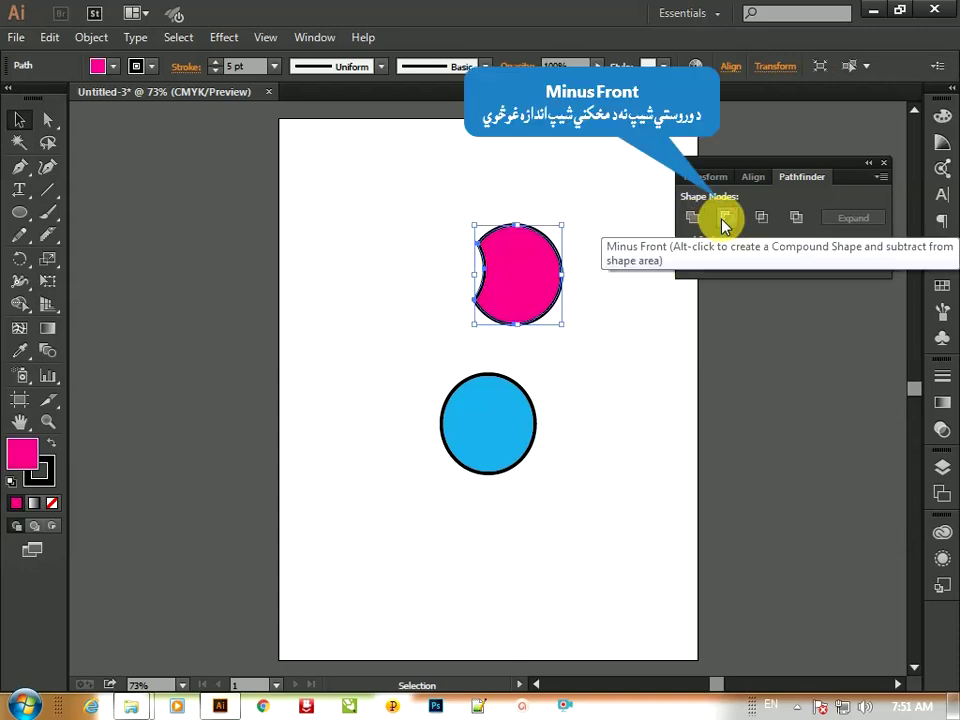
left_click(626, 369)
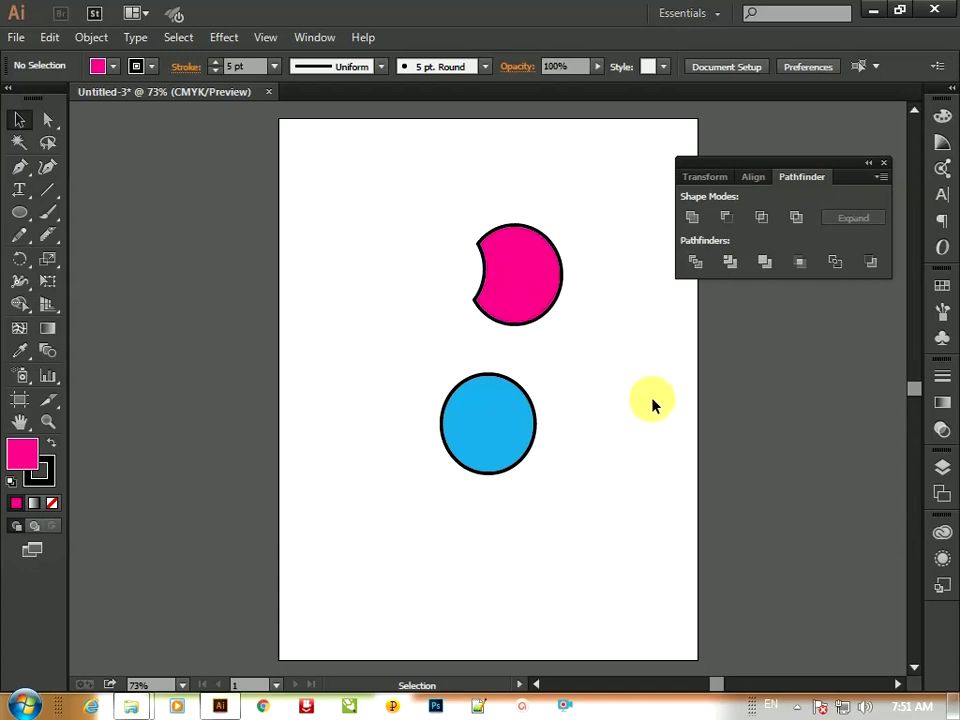
key("a")
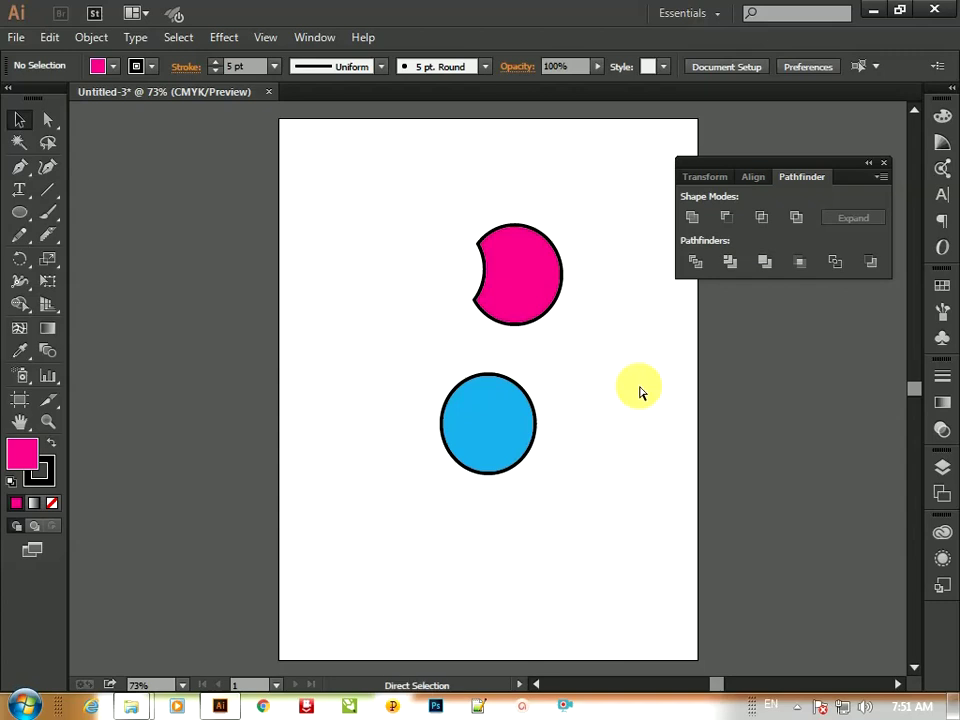
key("ctrl+z")
key("v")
left_click(640, 392)
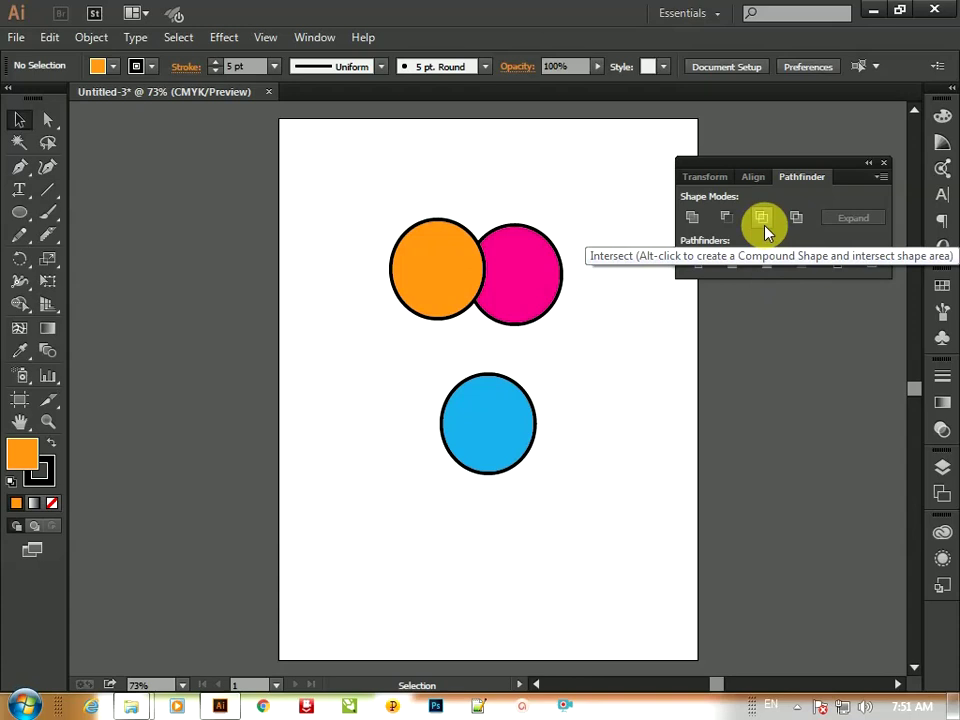
left_click_drag(574, 188, 493, 227)
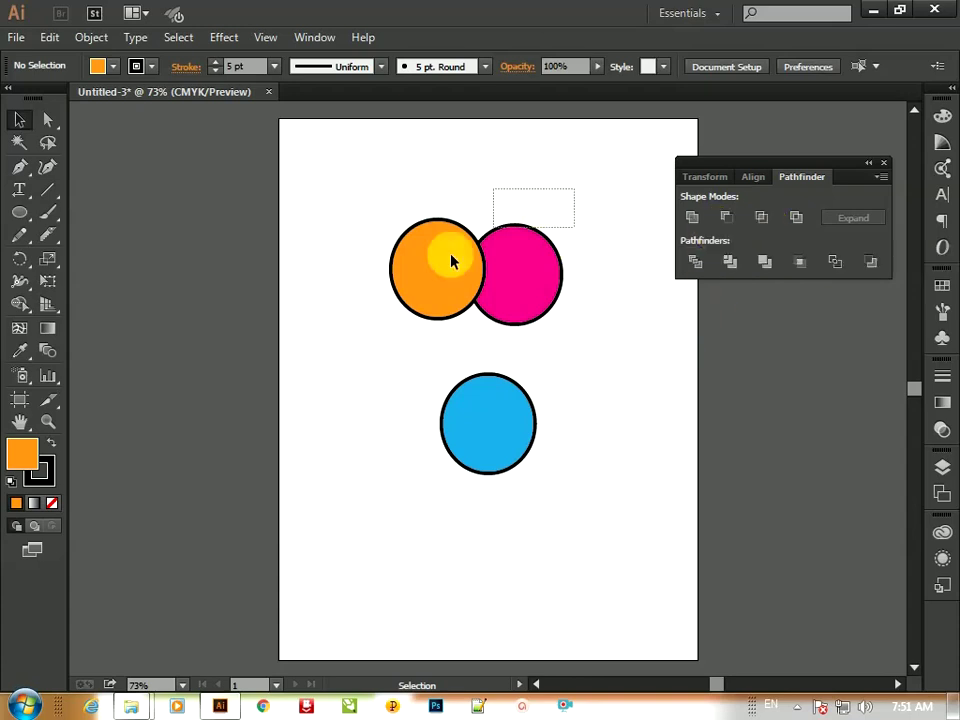
left_click_drag(452, 262, 383, 342)
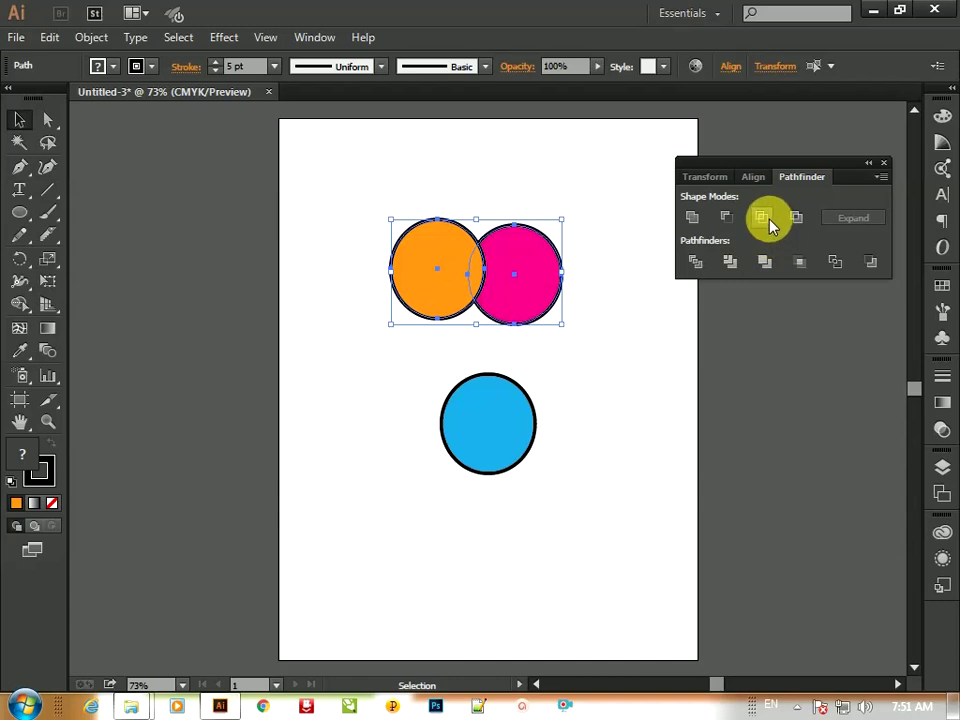
left_click(762, 218)
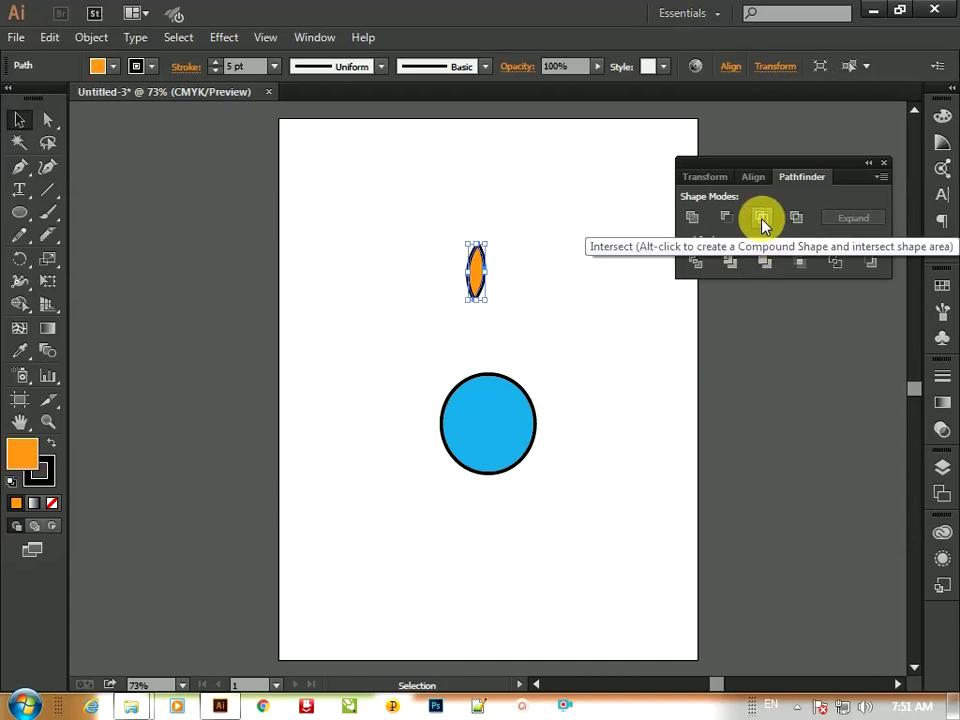
key("ctrl+z")
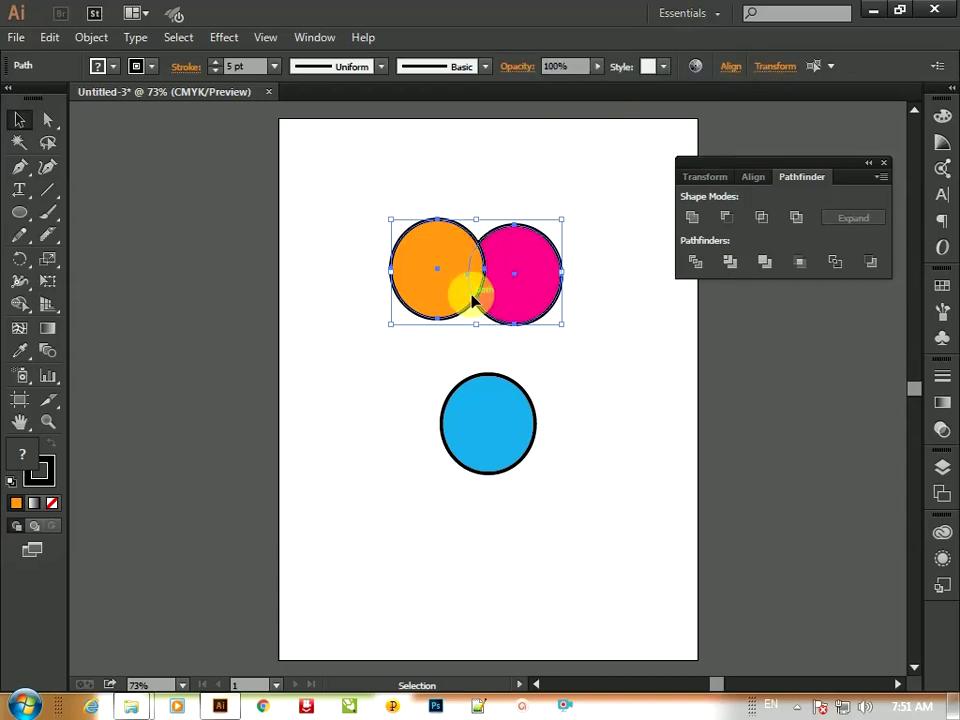
left_click(761, 218)
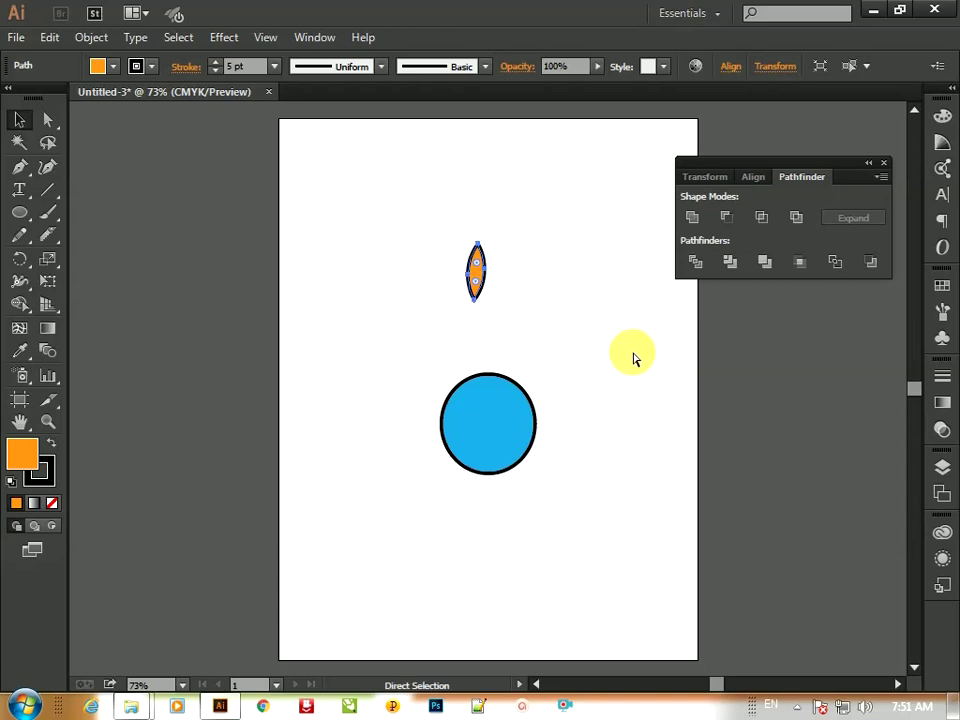
key("ctrl+z")
left_click(642, 398)
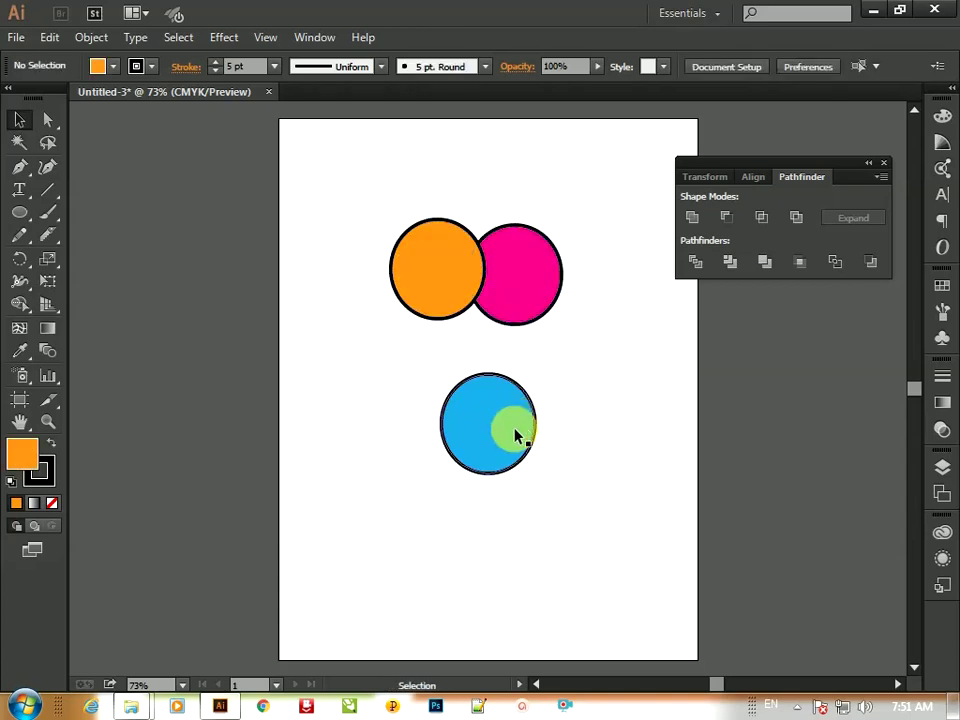
Step: Move the cyan circle up under the others and apply Exclude to all three
left_click_drag(513, 438, 497, 348)
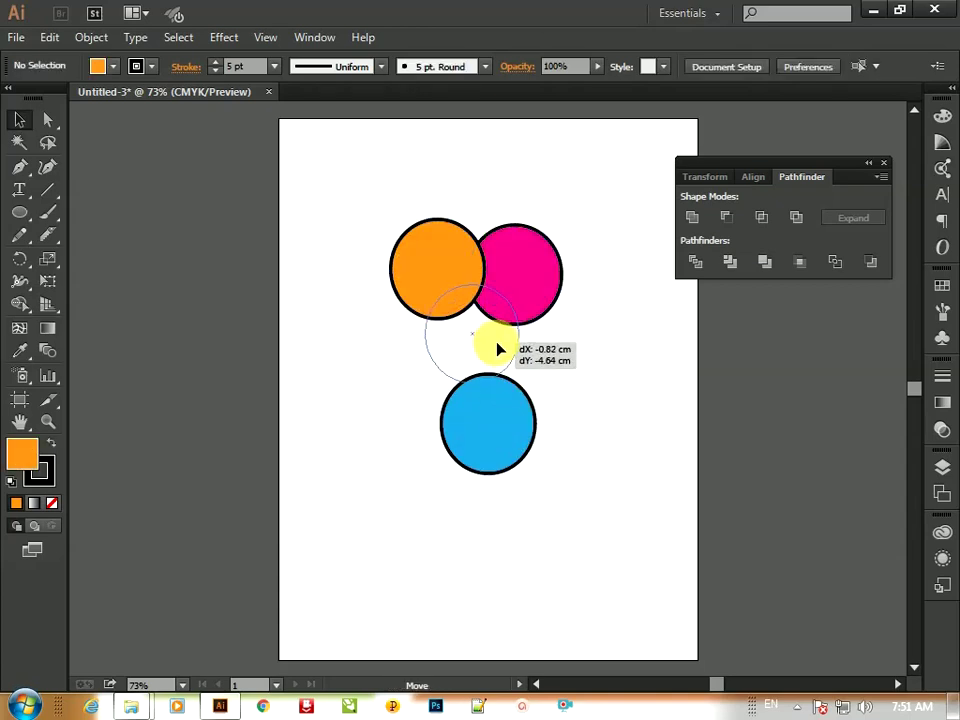
left_click(838, 303)
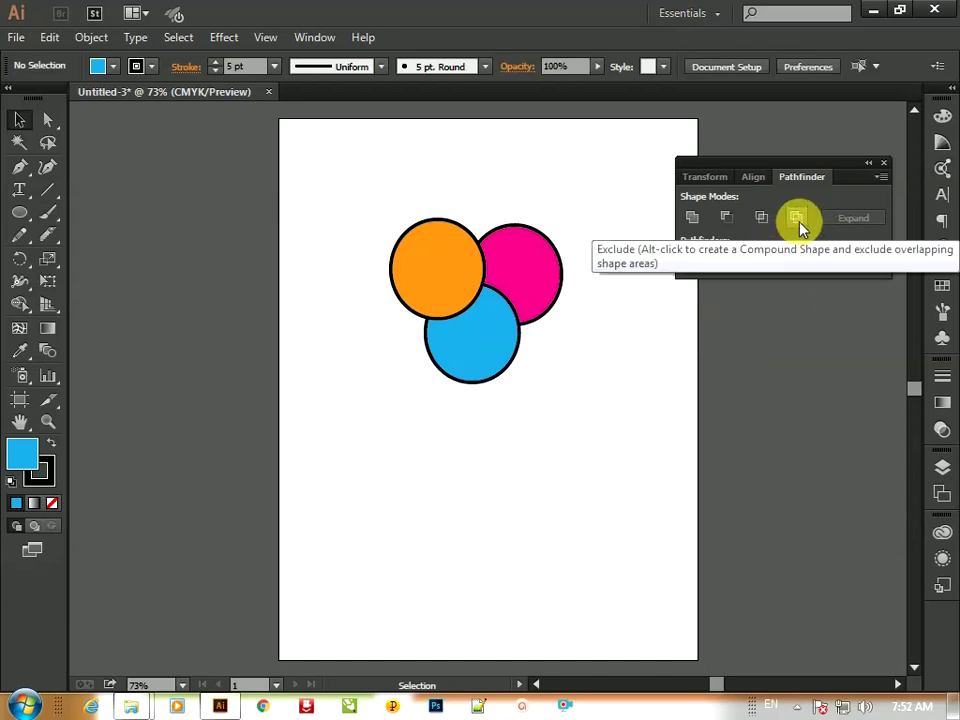
left_click_drag(596, 190, 363, 459)
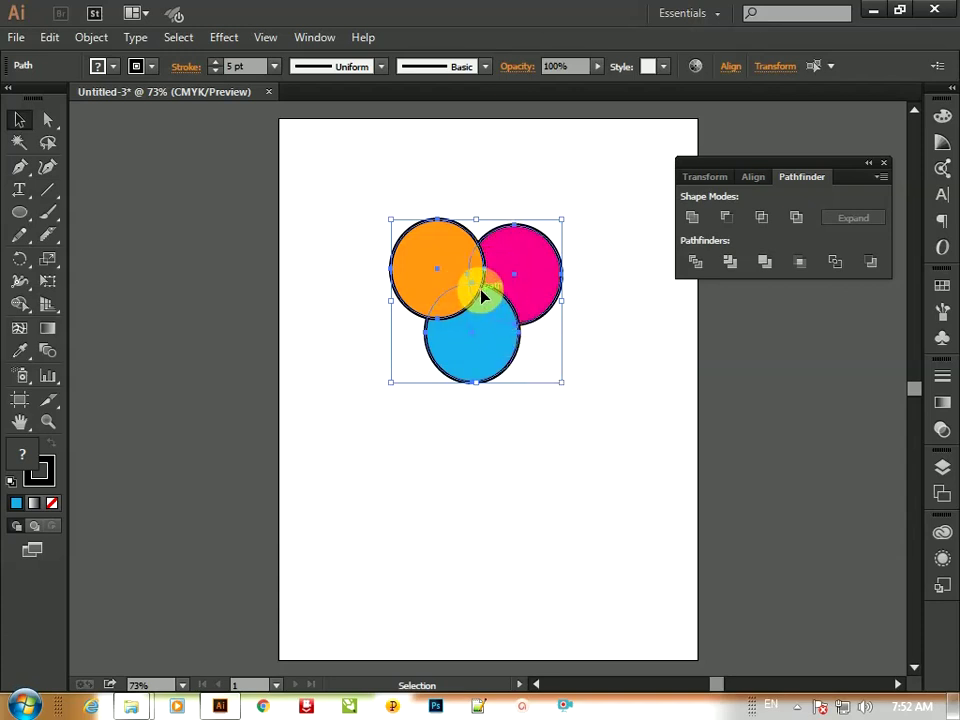
left_click(796, 220)
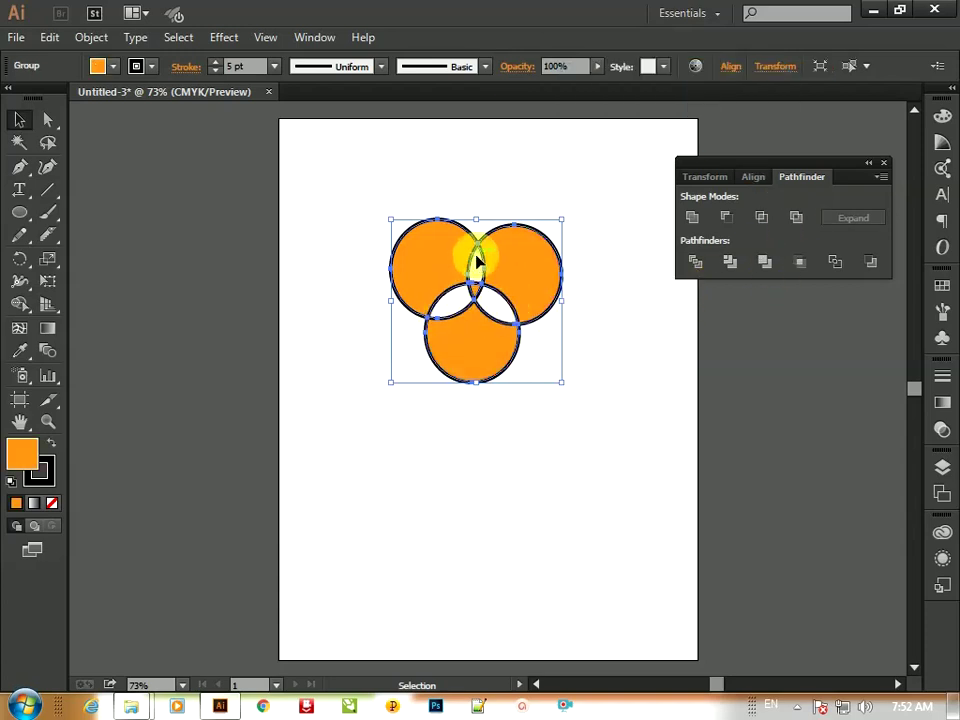
Step: Nudge the excluded shape, then undo back to three separate coloured circles
left_click(549, 404)
mouse_move(527, 295)
left_mouse_down()
mouse_move(553, 258)
mouse_move(519, 345)
left_mouse_up()
left_click(541, 448)
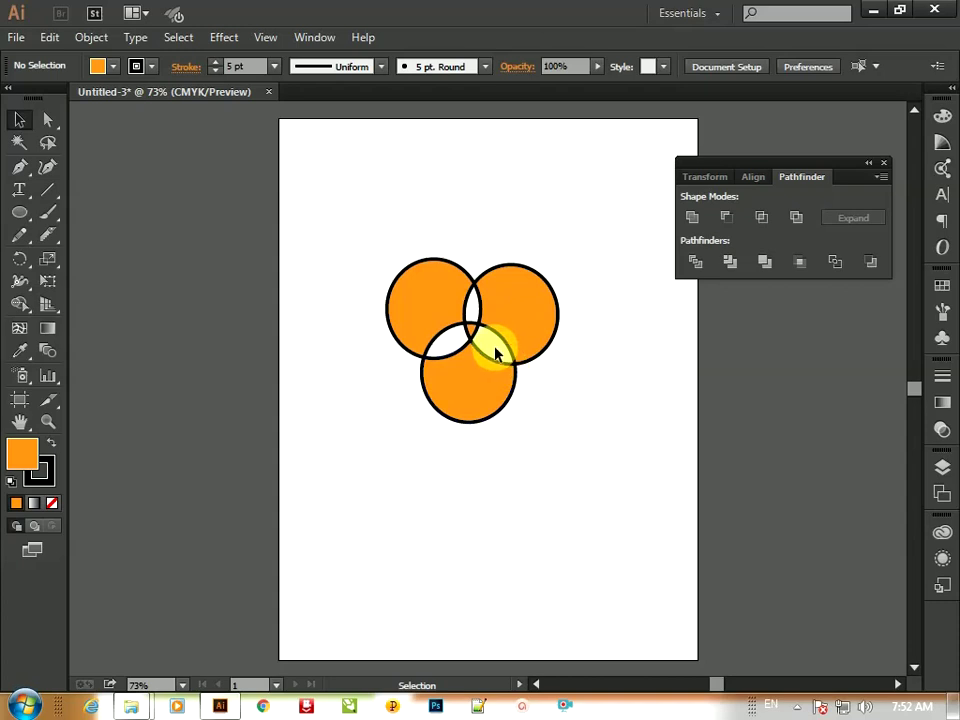
left_click(467, 343)
left_click(529, 360)
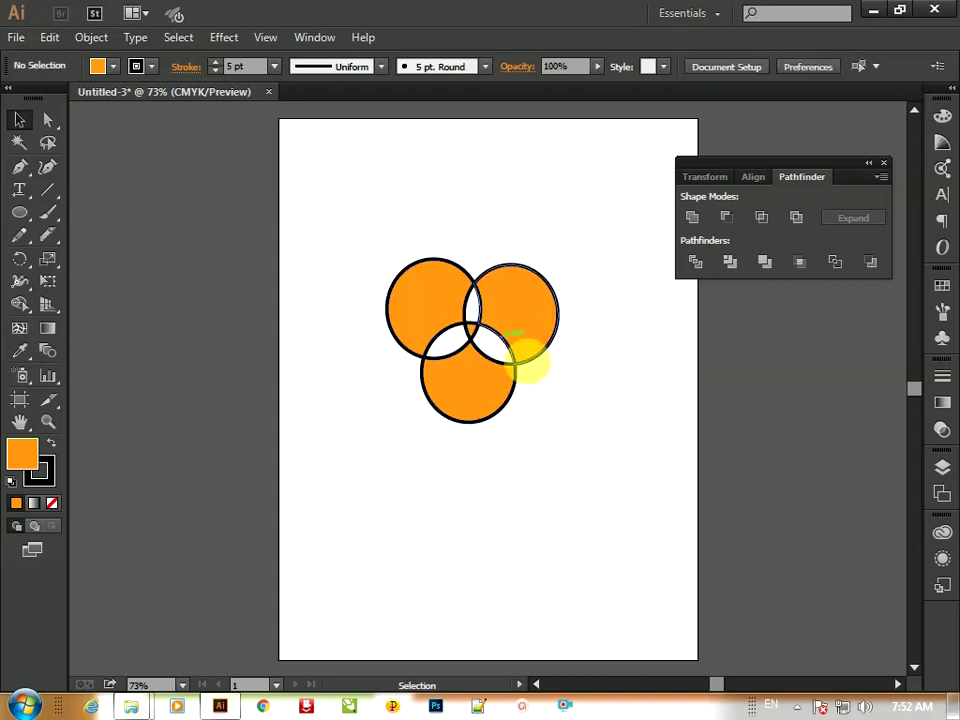
key("ctrl+a")
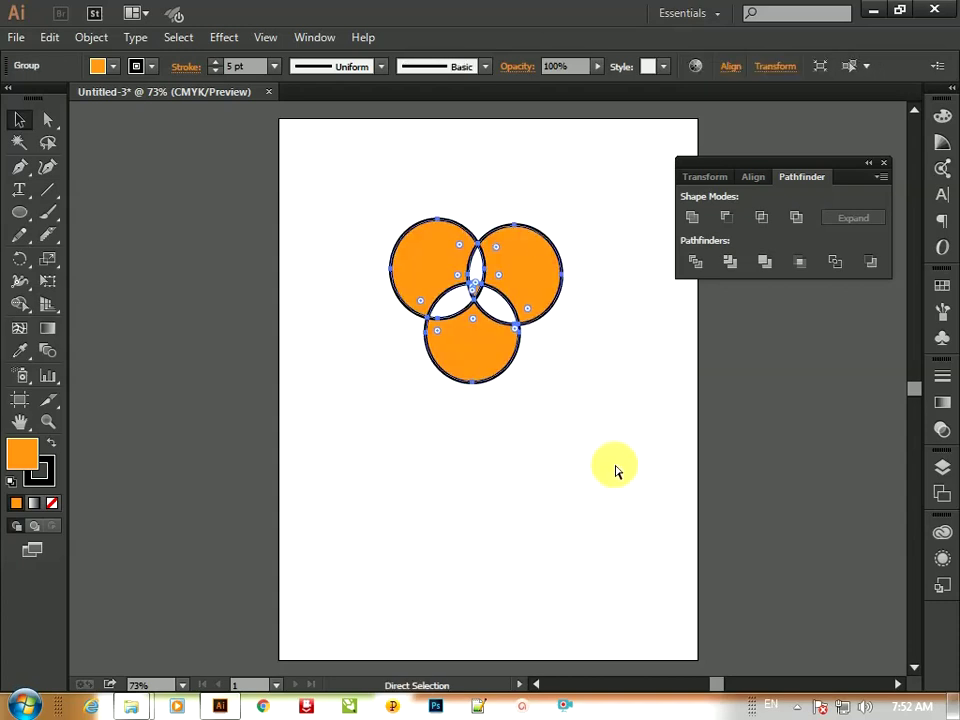
key("ctrl+z")
key("ctrl+z")
key("ctrl+z")
left_click(616, 470)
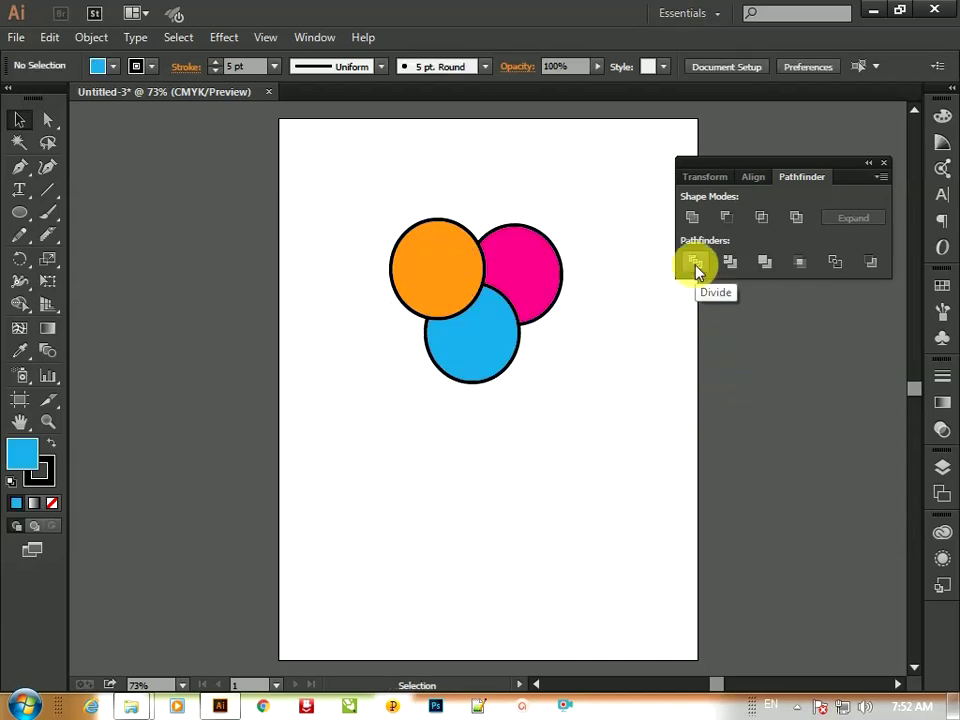
mouse_move(591, 441)
left_mouse_down()
mouse_move(362, 222)
mouse_move(332, 144)
left_mouse_up()
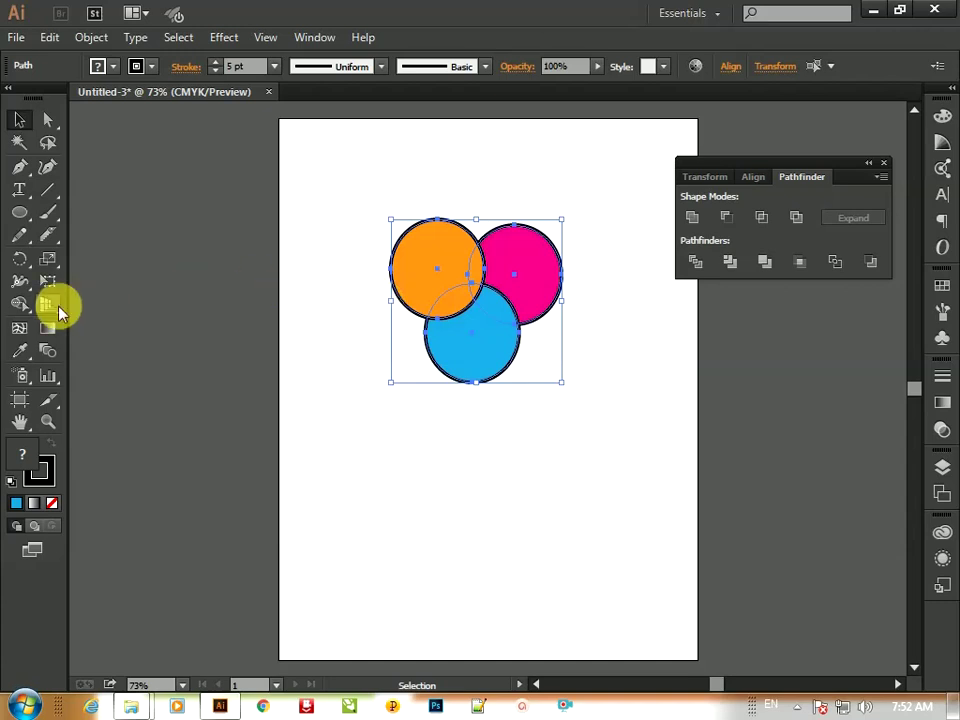
left_click(700, 268)
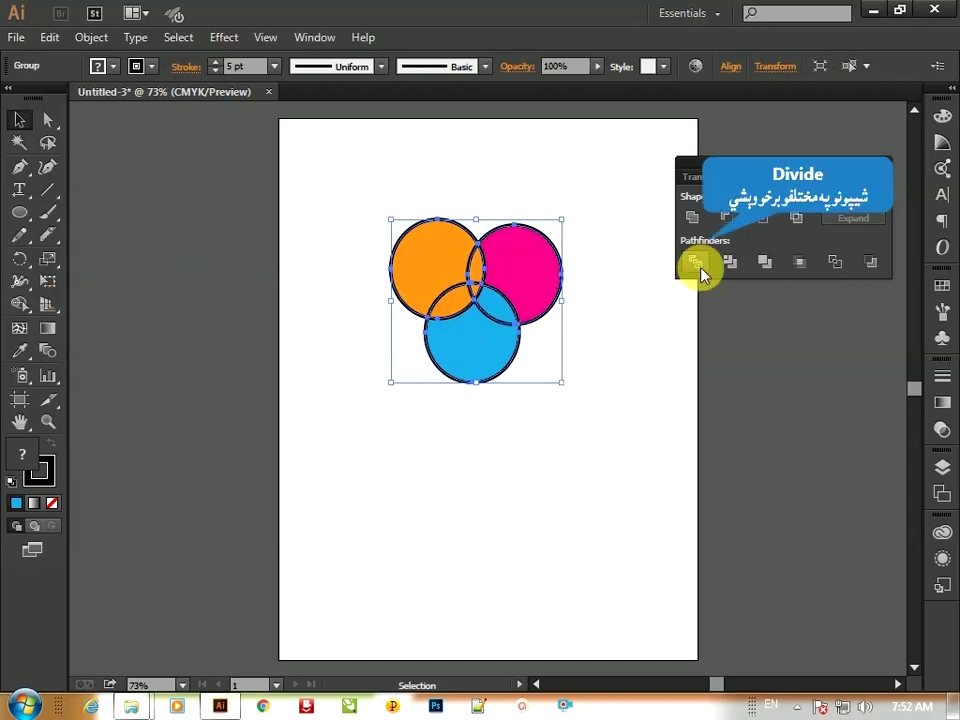
left_click(626, 364)
left_click(518, 313)
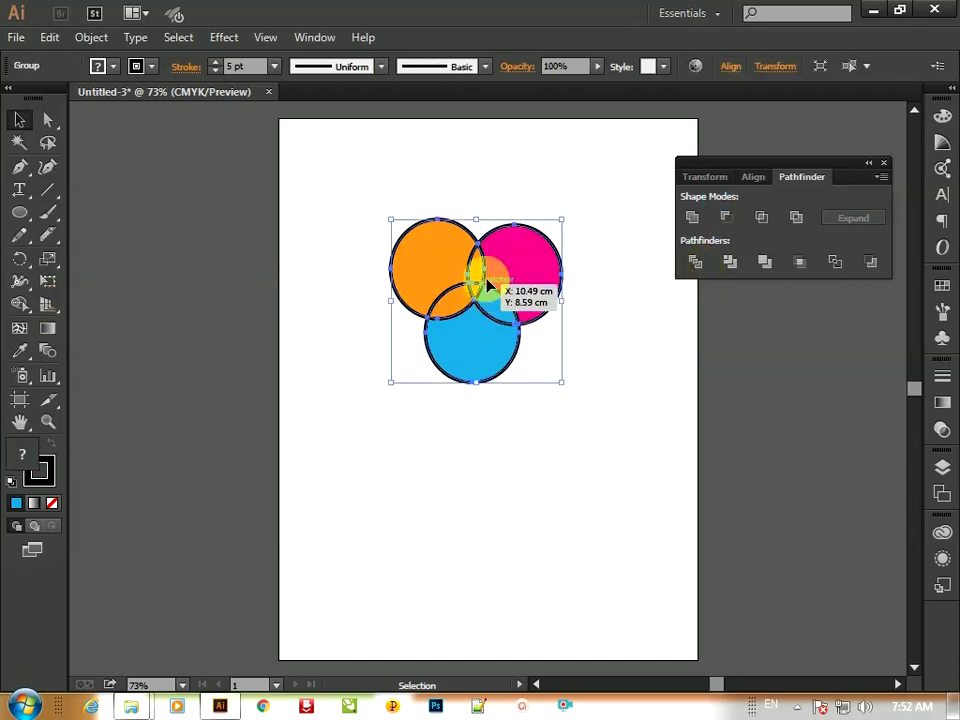
right_click(485, 277)
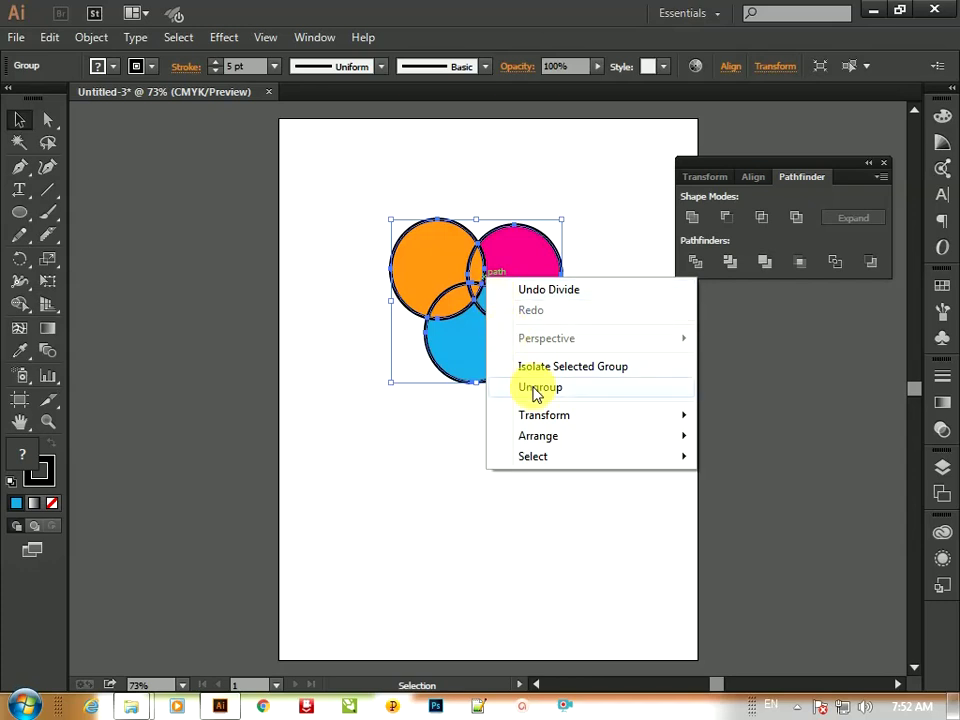
left_click(535, 390)
left_click(534, 456)
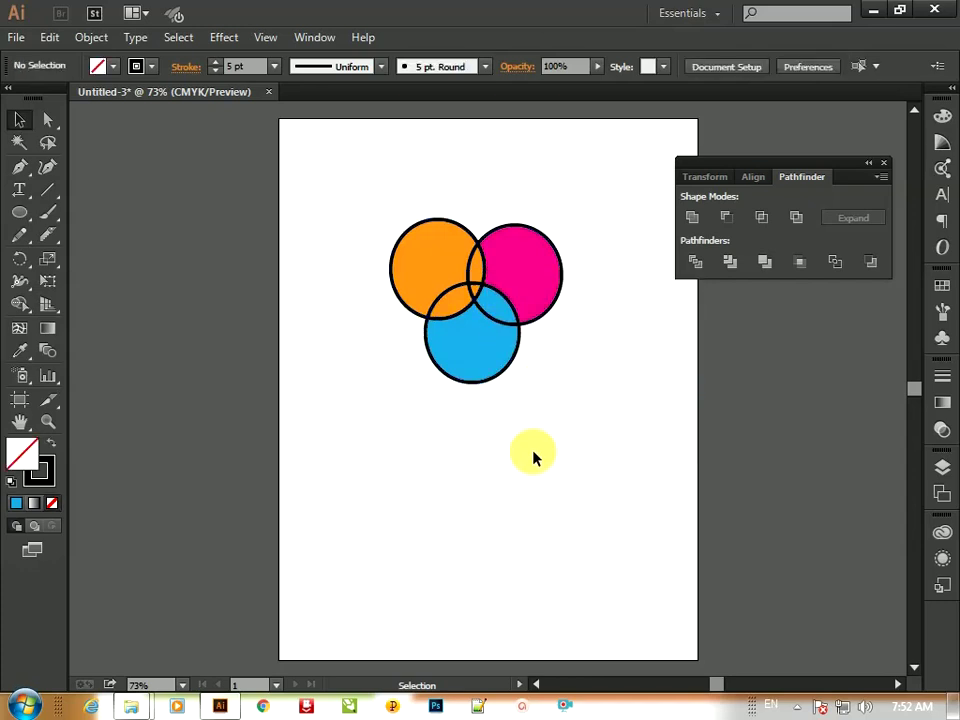
left_click_drag(490, 382, 450, 468)
left_click_drag(503, 310, 548, 385)
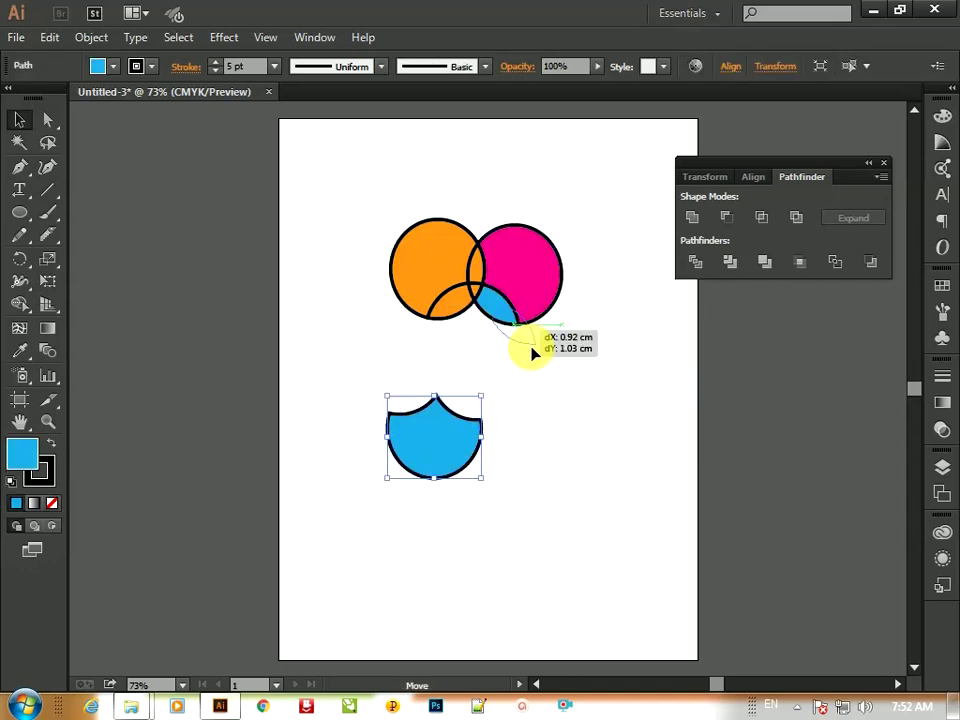
left_click_drag(457, 316, 355, 367)
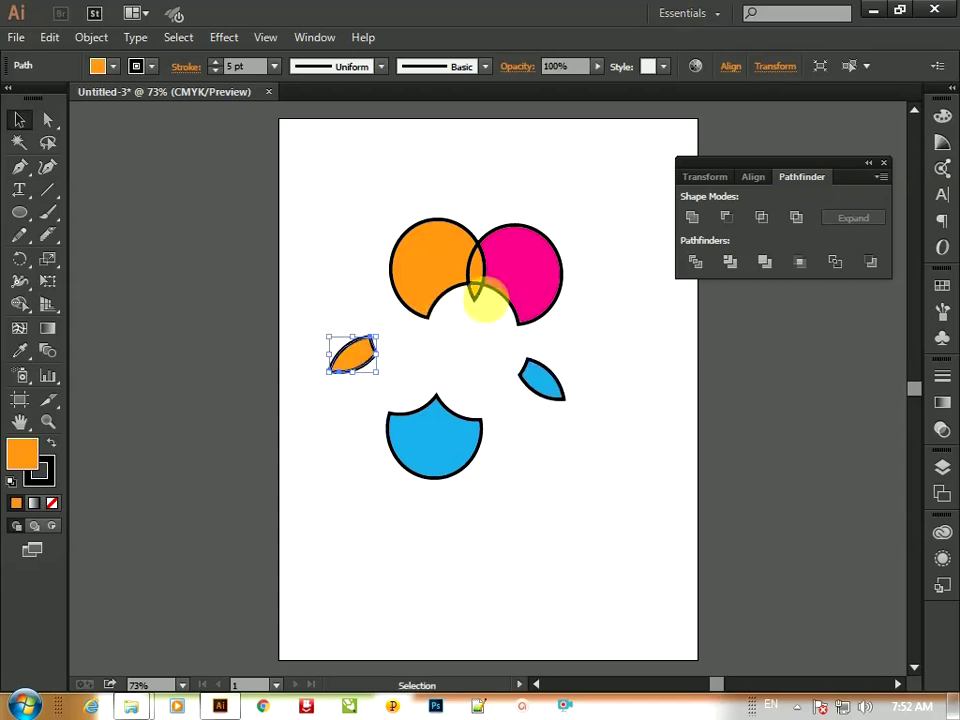
mouse_move(477, 293)
left_mouse_down()
mouse_move(481, 344)
mouse_move(551, 248)
left_mouse_up()
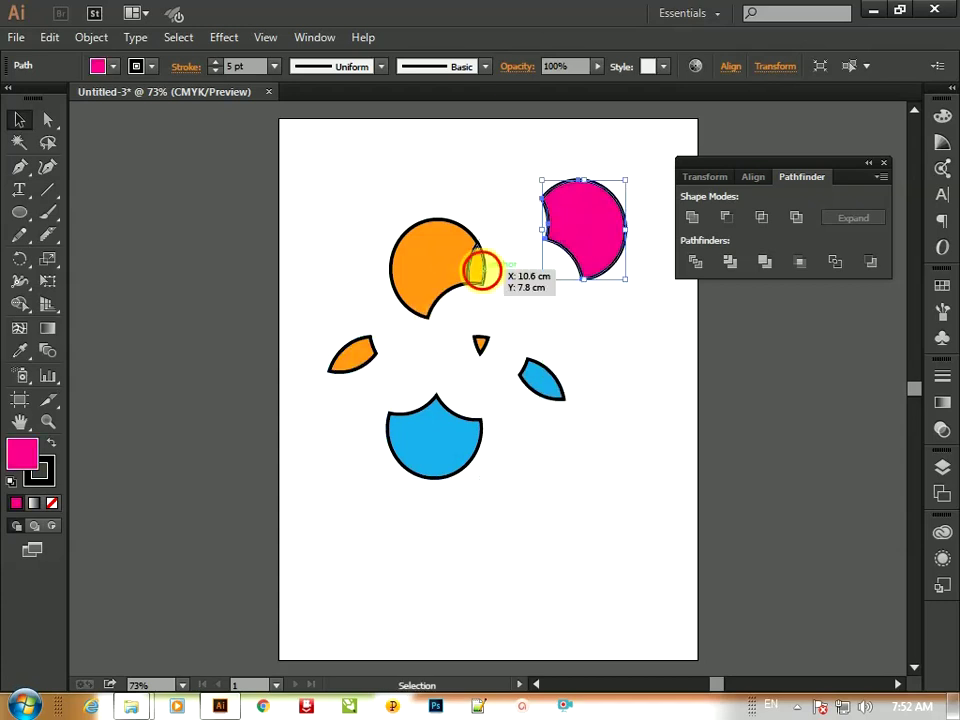
left_click_drag(482, 268, 523, 204)
left_click_drag(430, 278, 403, 262)
left_click(575, 533)
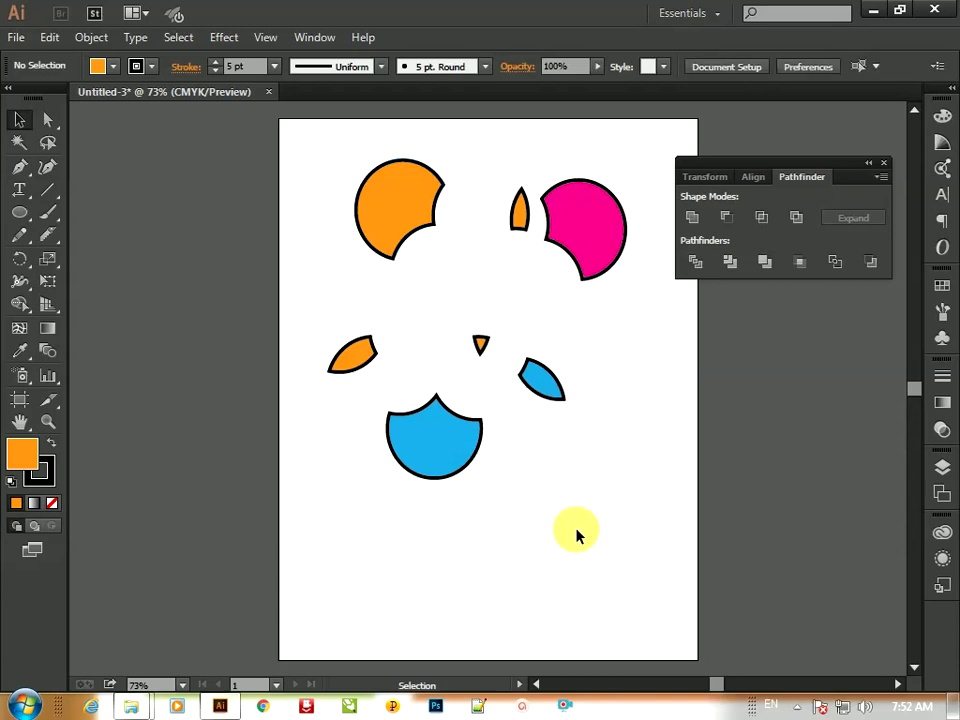
key("ctrl+z")
key("ctrl+z")
key("ctrl+z")
key("ctrl+z")
key("ctrl+z")
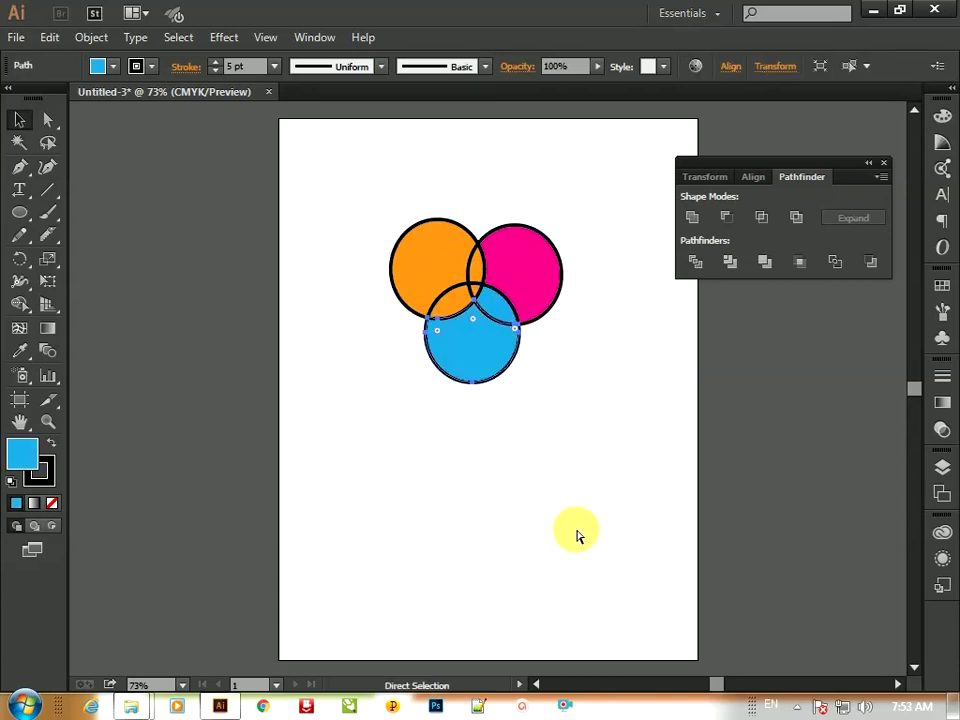
key("ctrl+z")
key("v")
left_click(582, 471)
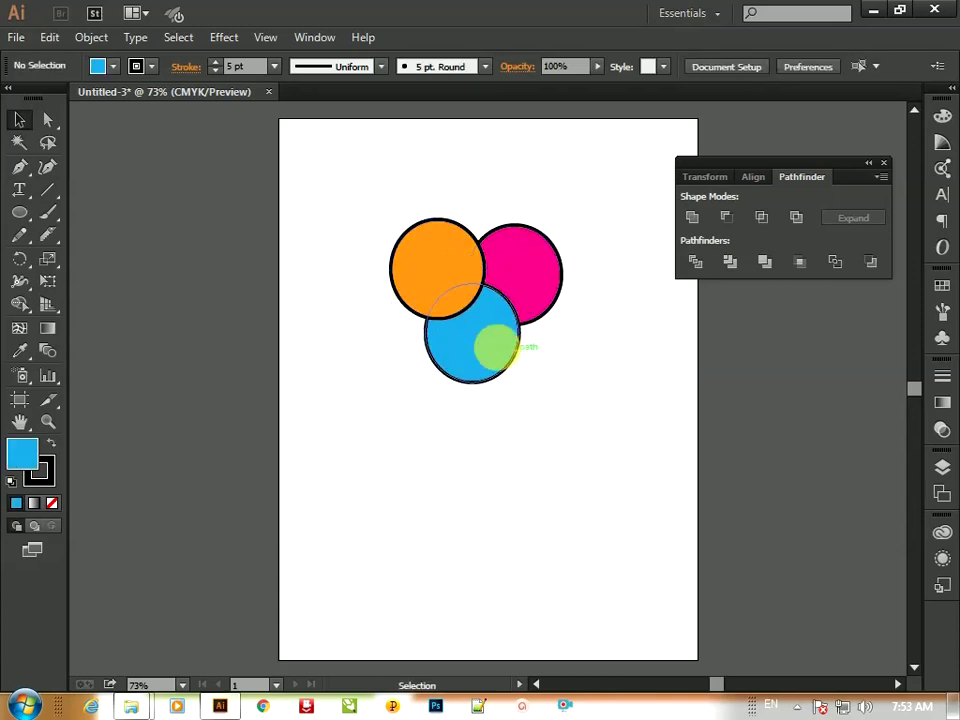
left_click(497, 343)
left_click(575, 440)
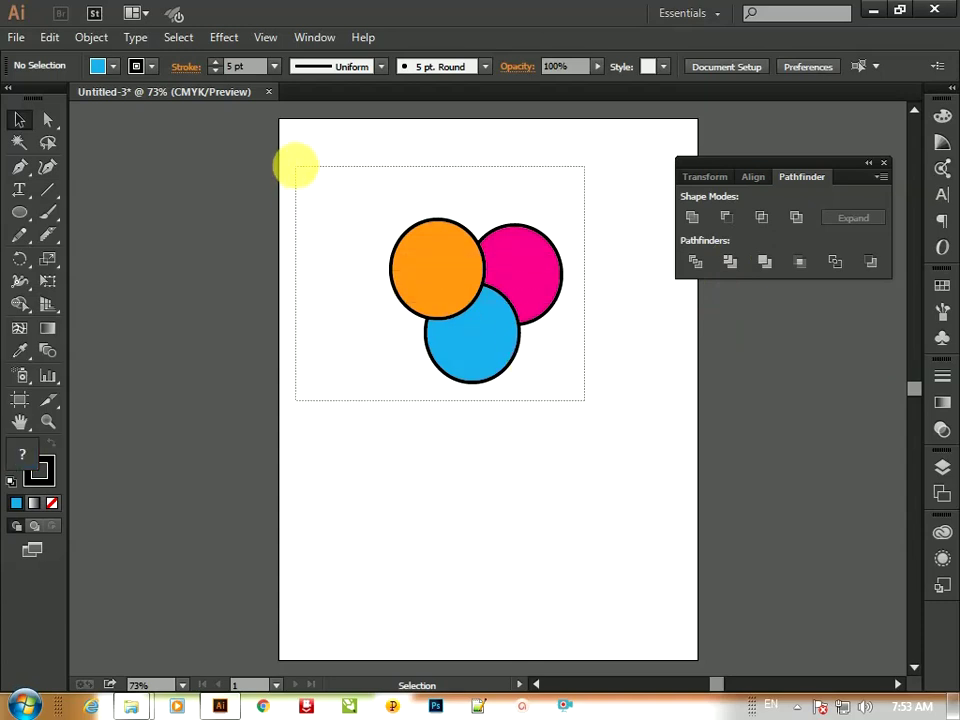
left_click_drag(585, 405, 294, 165)
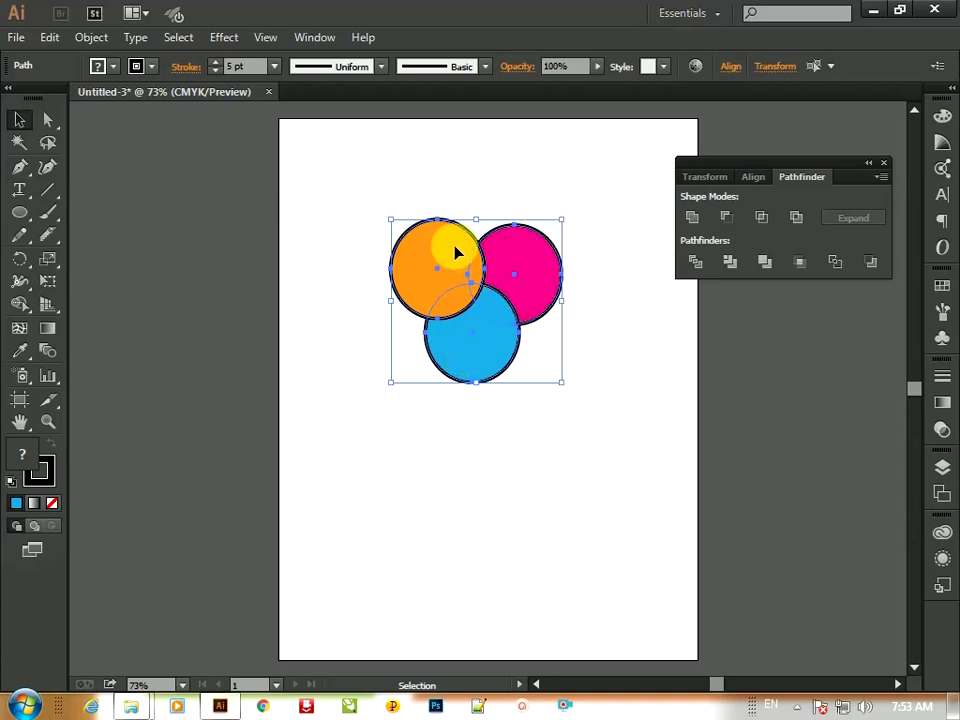
left_click(731, 263)
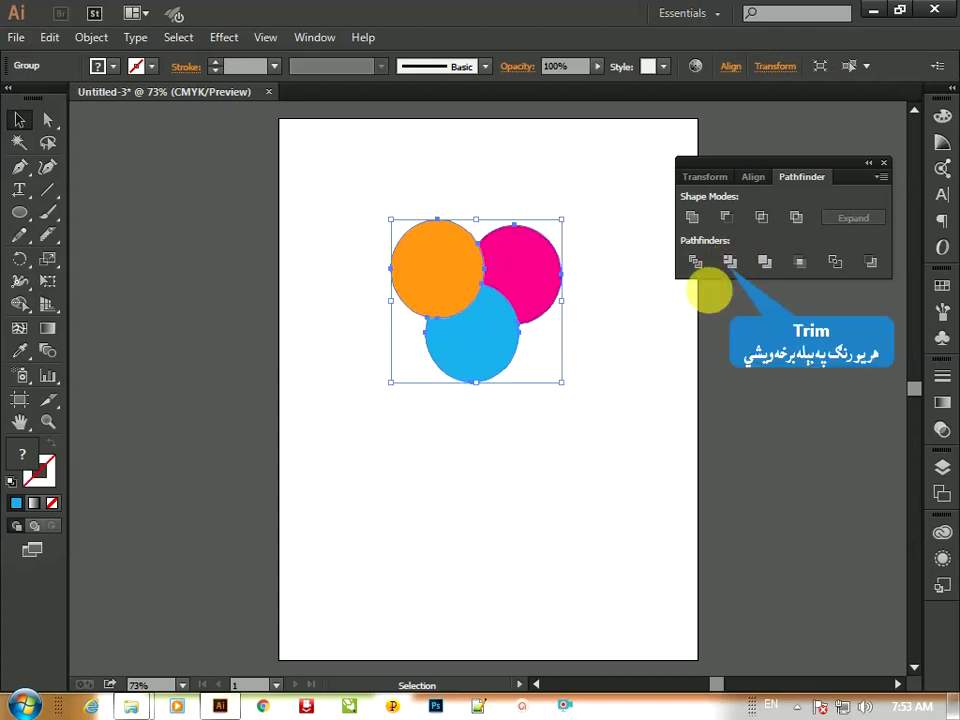
left_click(633, 333)
left_click_drag(497, 357, 510, 450)
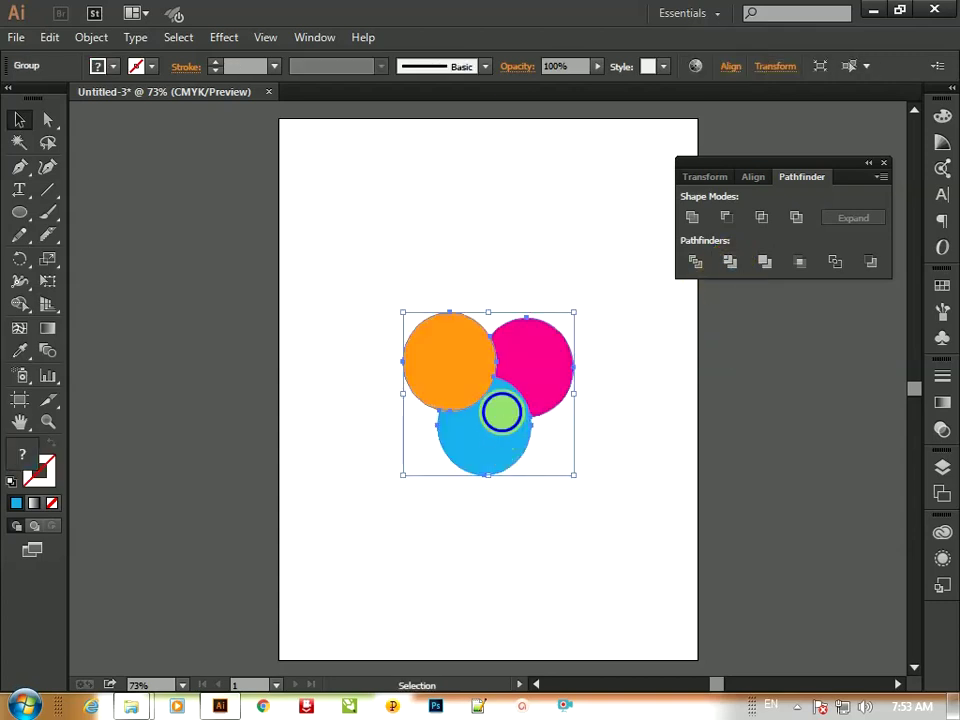
right_click(503, 412)
left_click(606, 522)
left_click(617, 499)
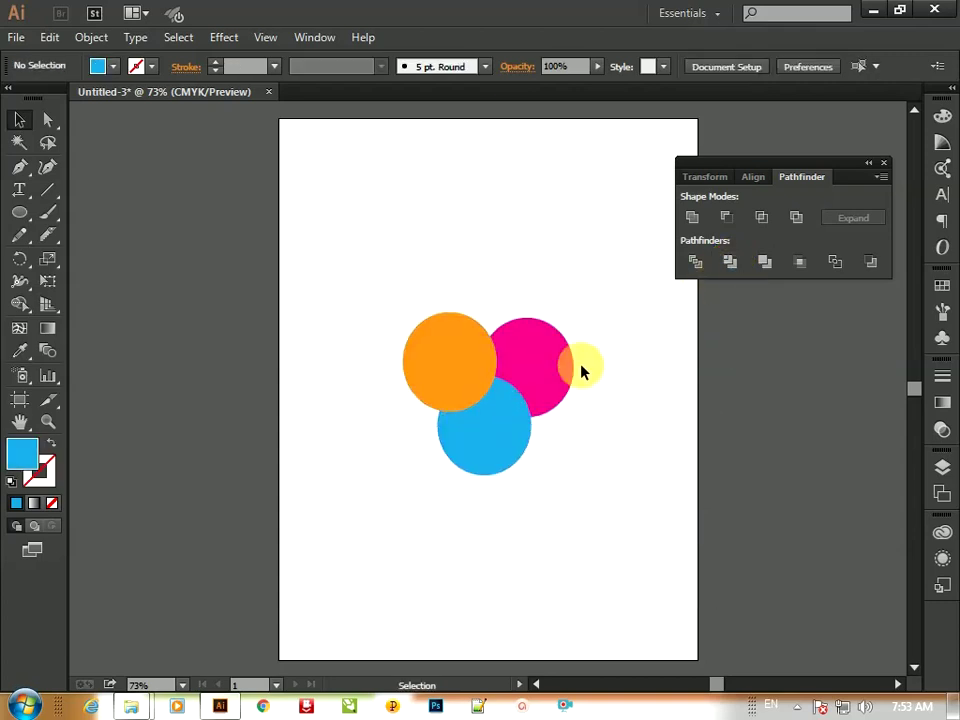
left_click_drag(576, 340, 572, 206)
left_click_drag(456, 343, 409, 270)
left_click_drag(510, 430, 564, 386)
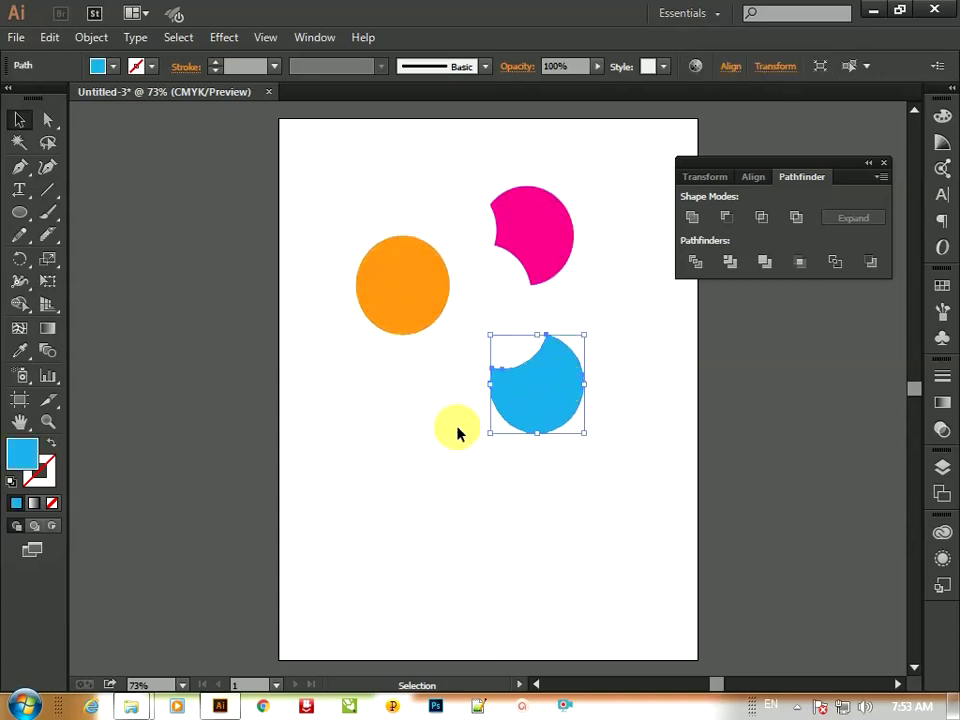
key("a")
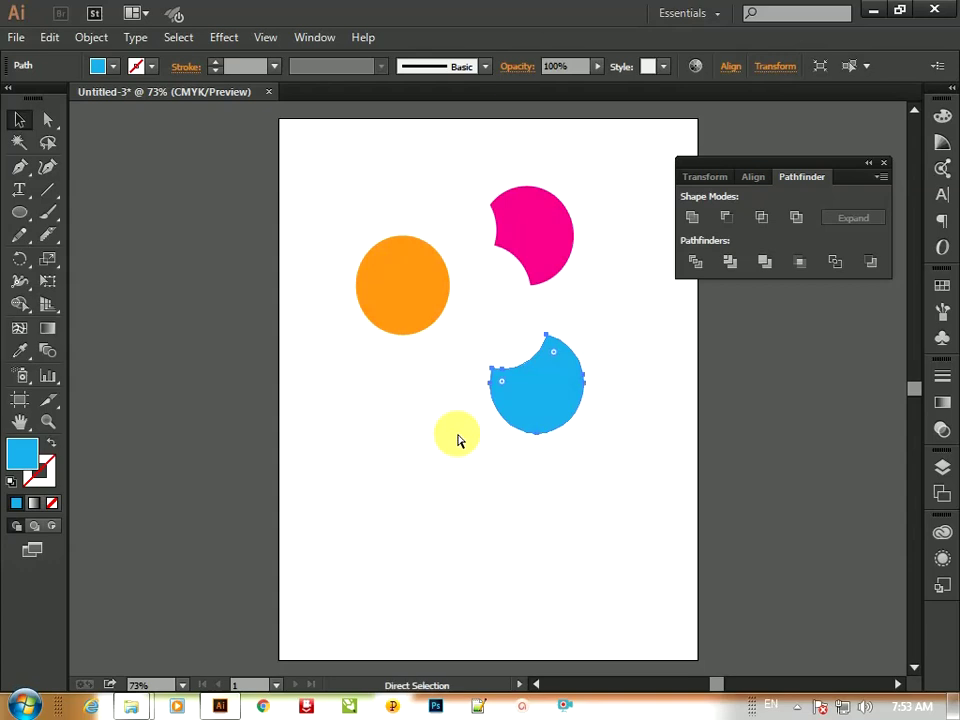
key("ctrl+z")
key("ctrl+z")
key("ctrl+z")
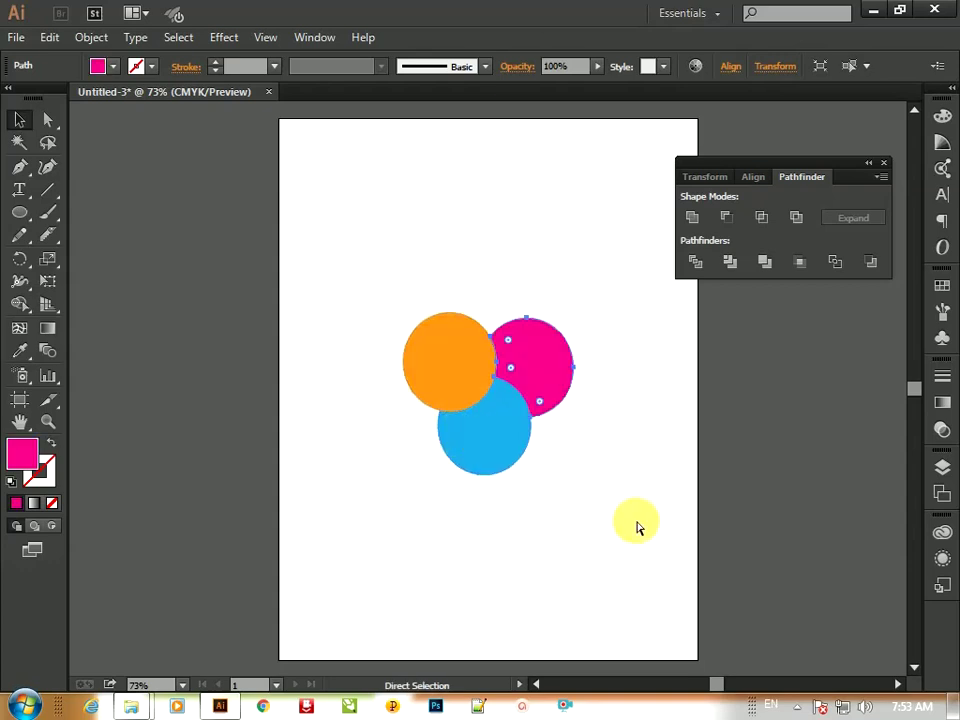
left_click(583, 462)
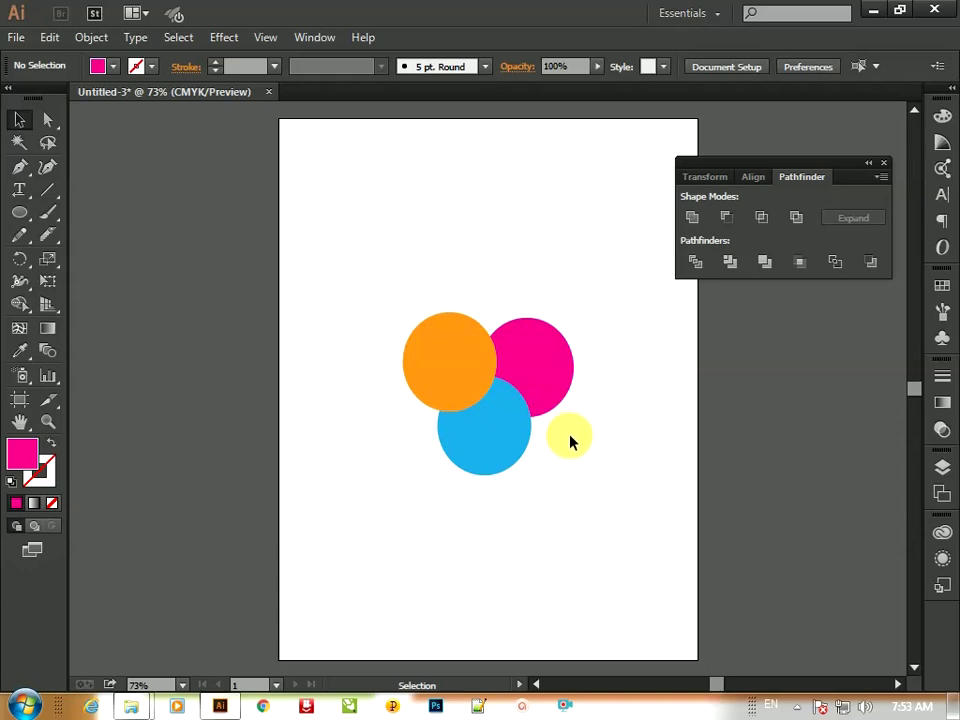
left_click_drag(600, 297, 476, 482)
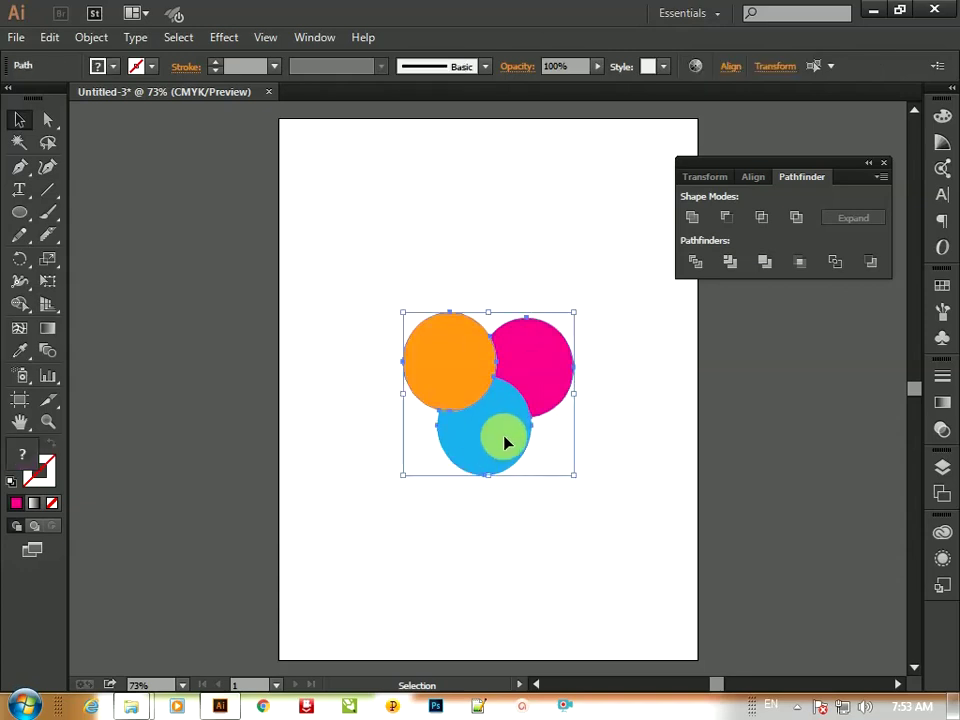
left_click_drag(507, 443, 469, 345)
left_click(600, 380)
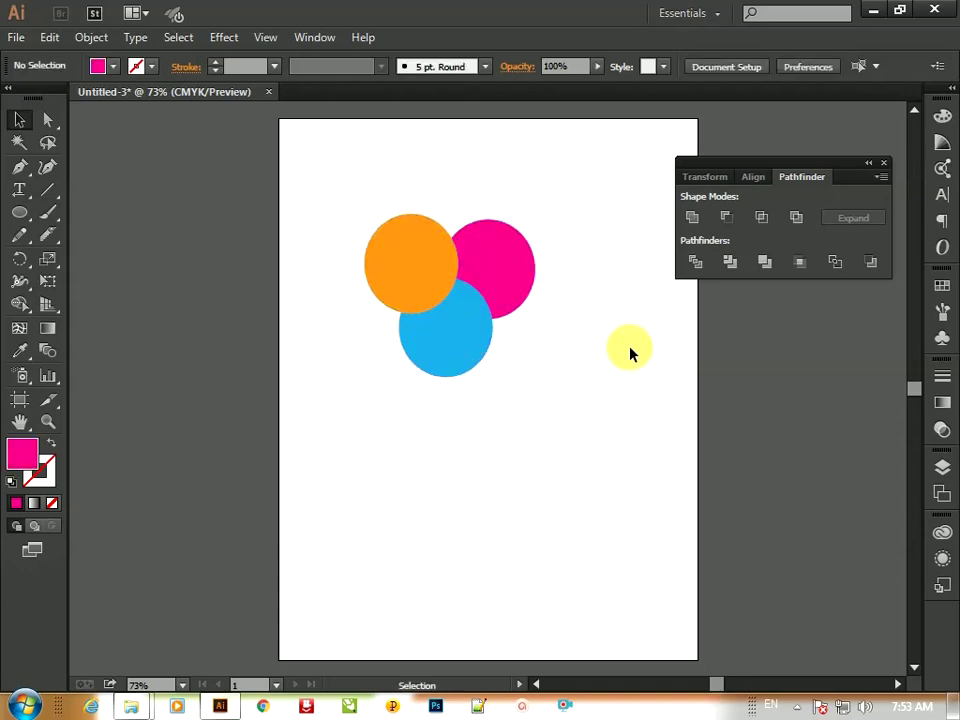
left_click(444, 279)
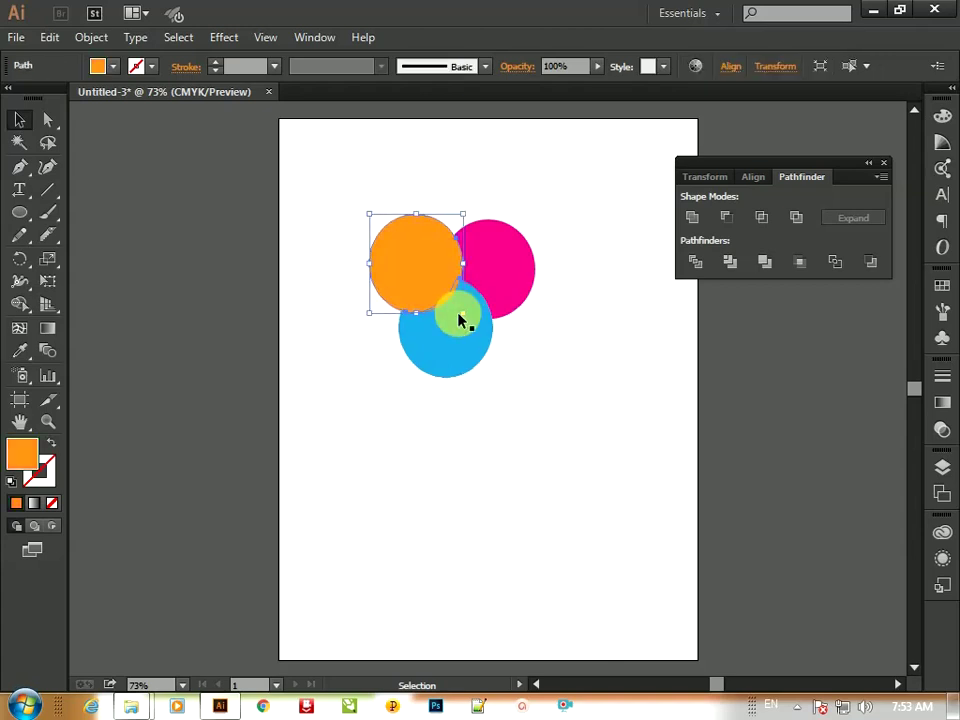
left_click_drag(446, 260, 418, 210)
key("ctrl+z")
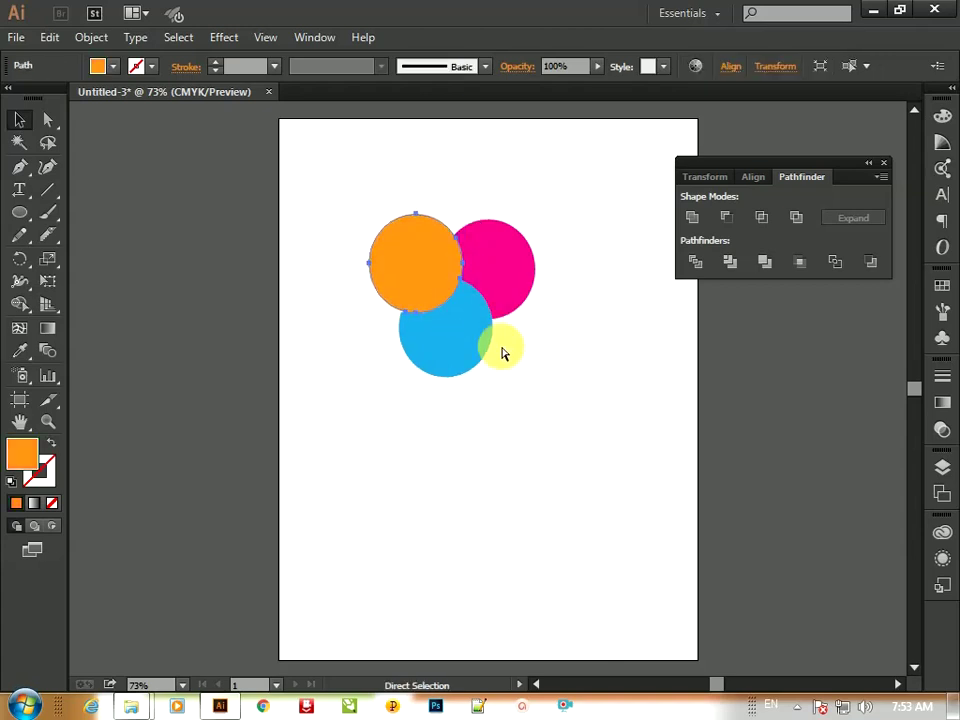
key("ctrl+z")
key("ctrl+shift+z")
left_click(568, 448)
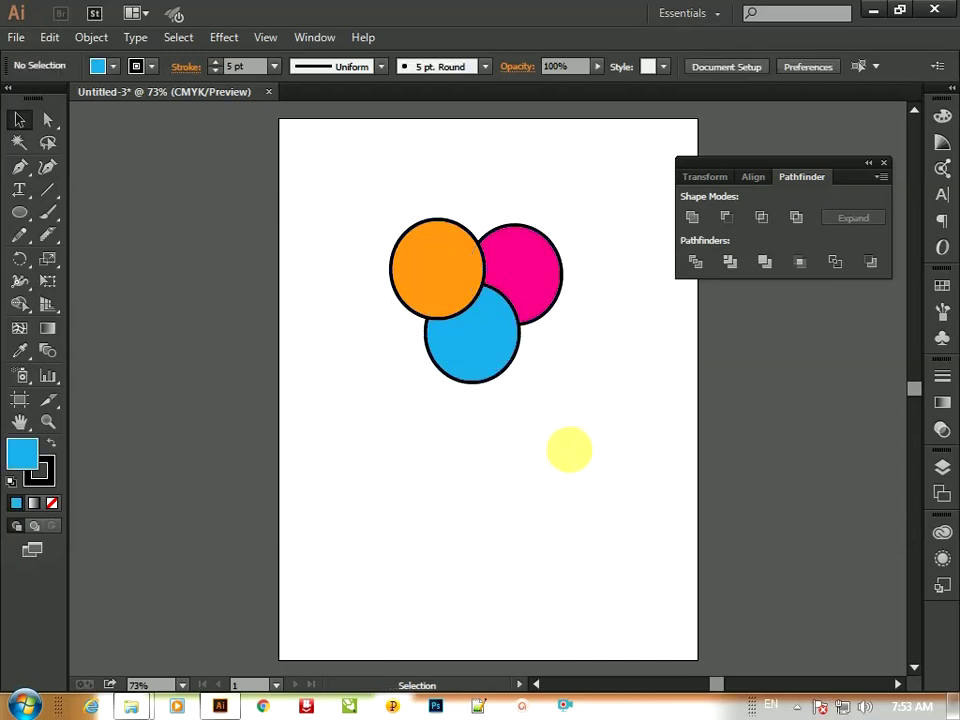
left_click_drag(504, 345, 538, 415)
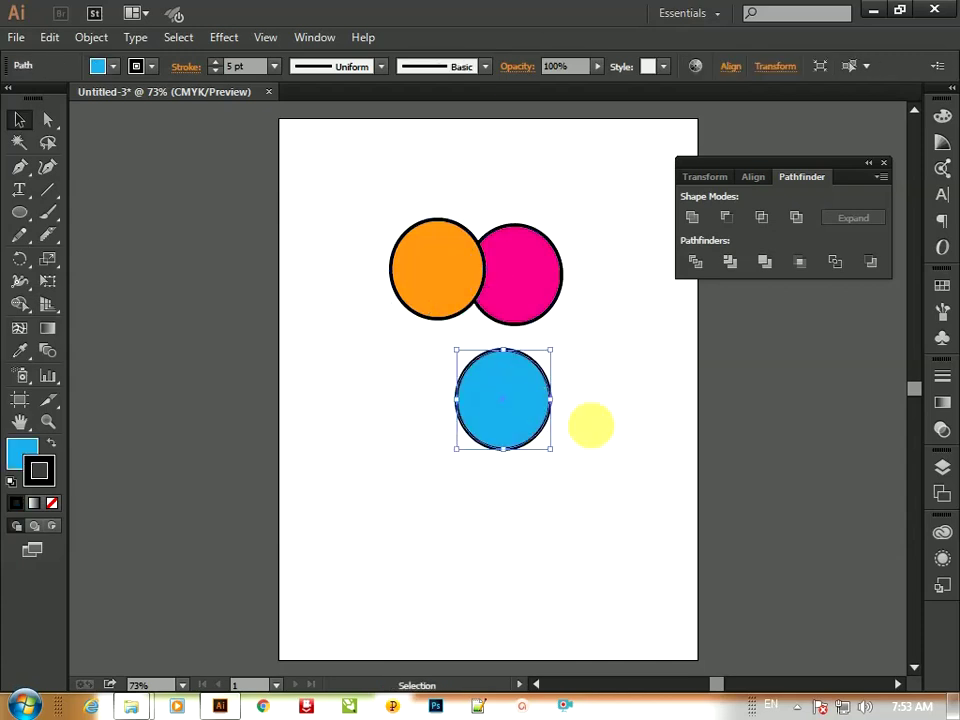
left_click(612, 457)
key("ctrl+z")
key("v")
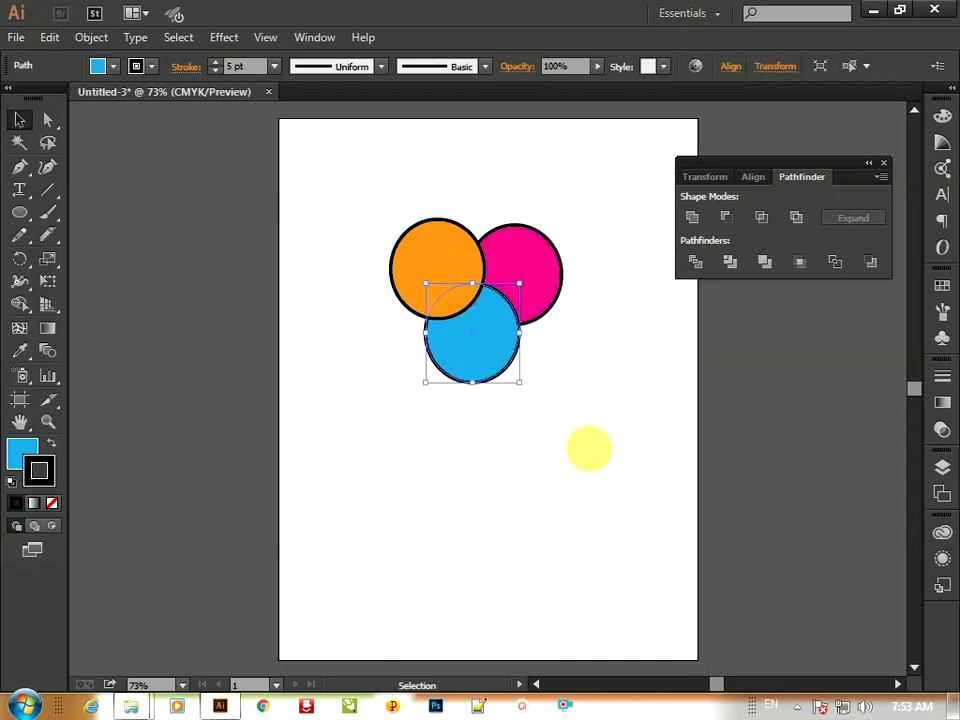
left_click_drag(602, 188, 381, 422)
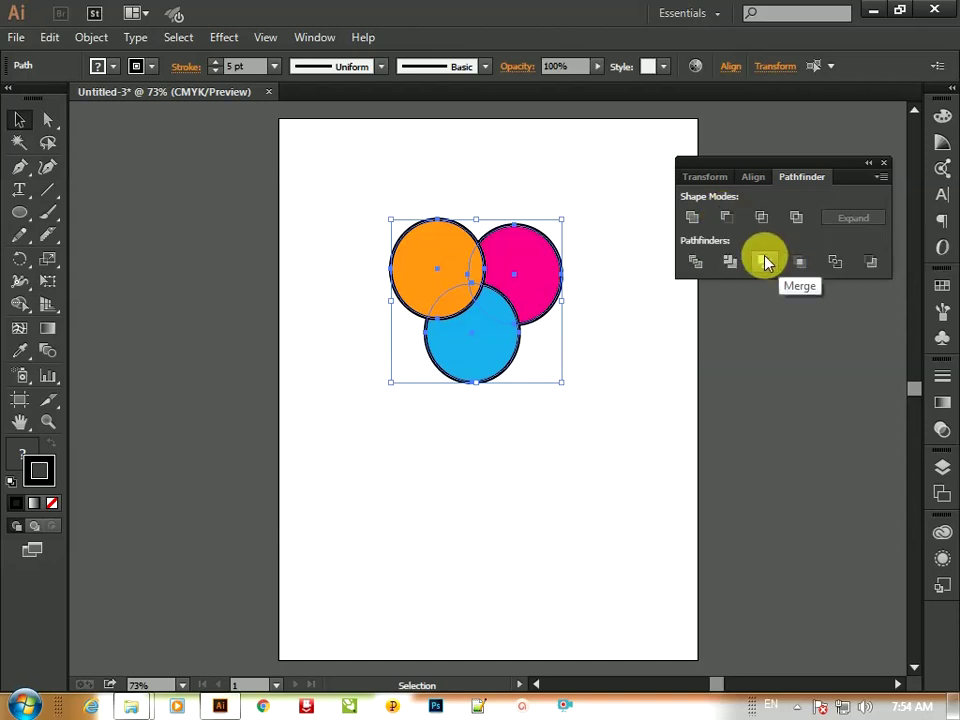
left_click(724, 215)
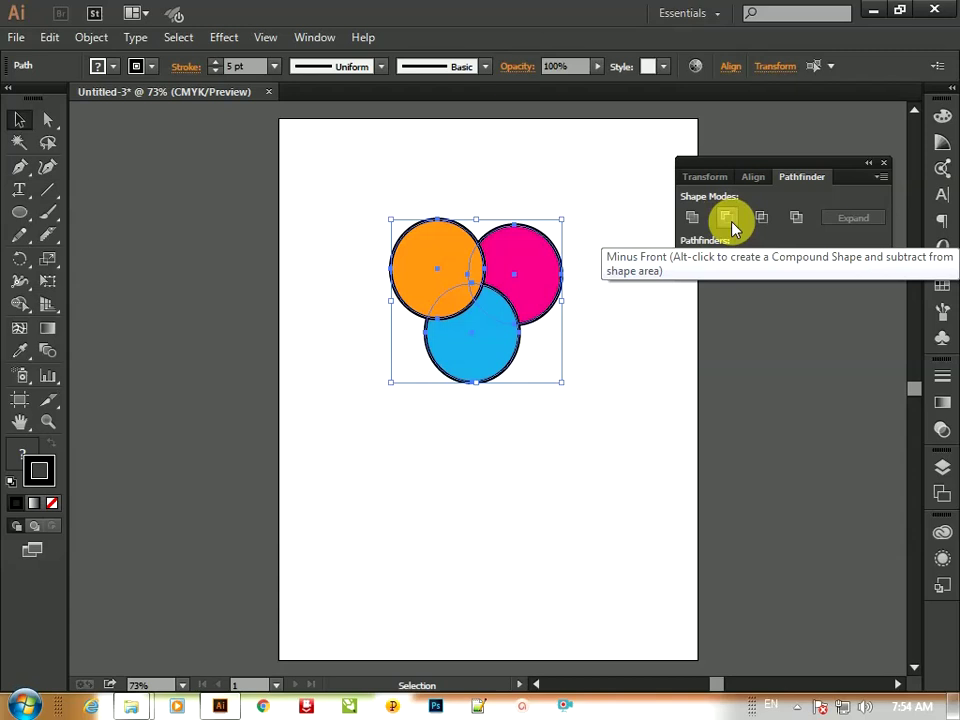
left_click(726, 218)
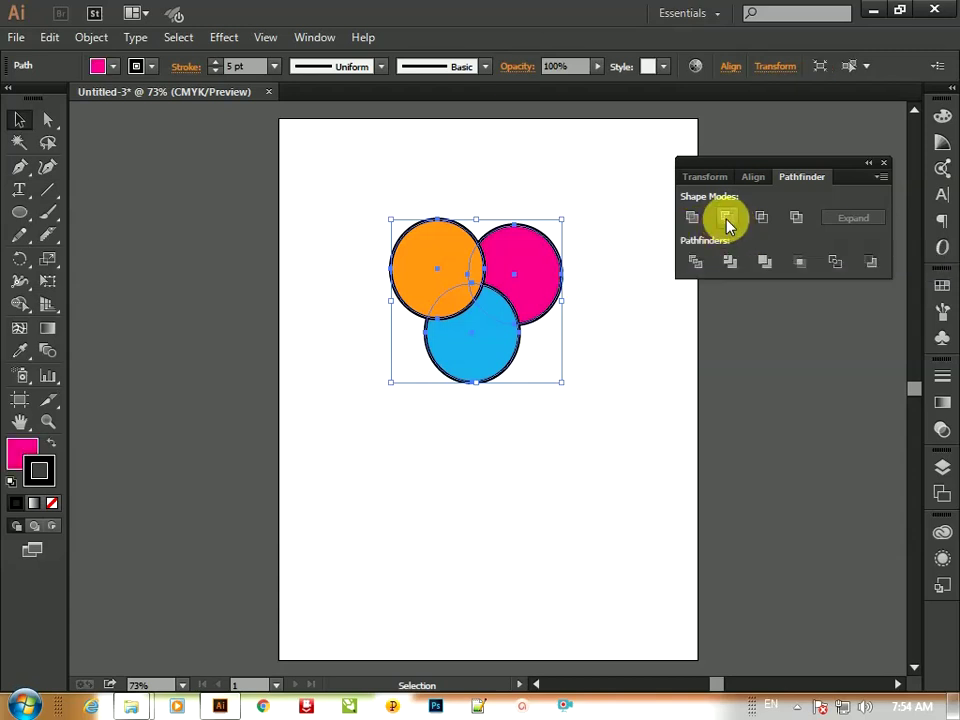
Step: Undo Minus Front, select all three circles, and try Unite then undo it
key("ctrl+z")
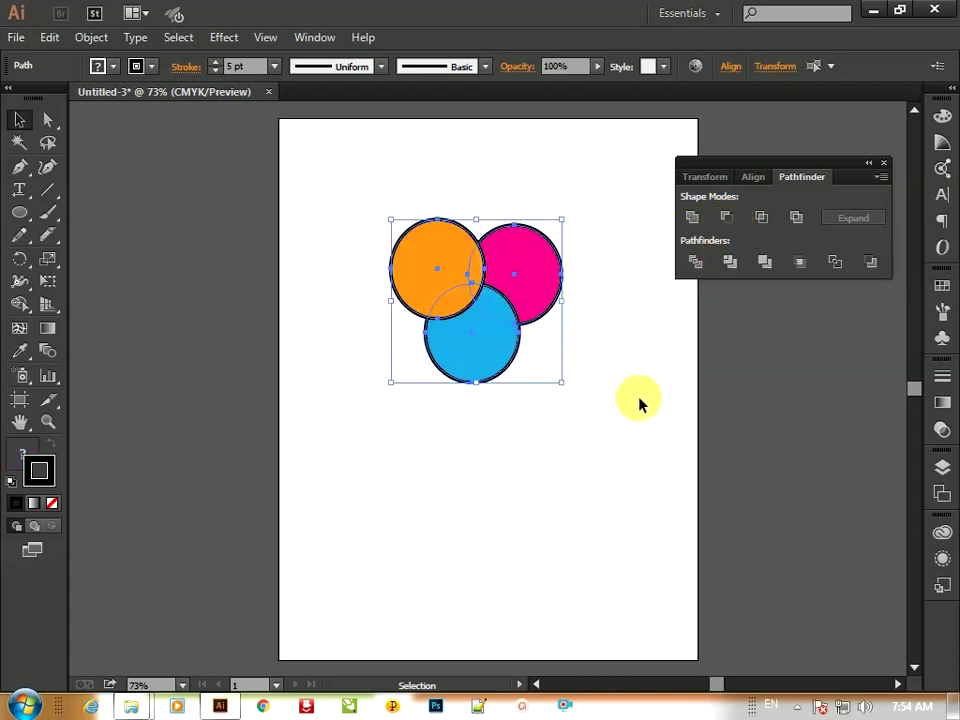
left_click(638, 400)
left_click_drag(392, 375, 617, 311)
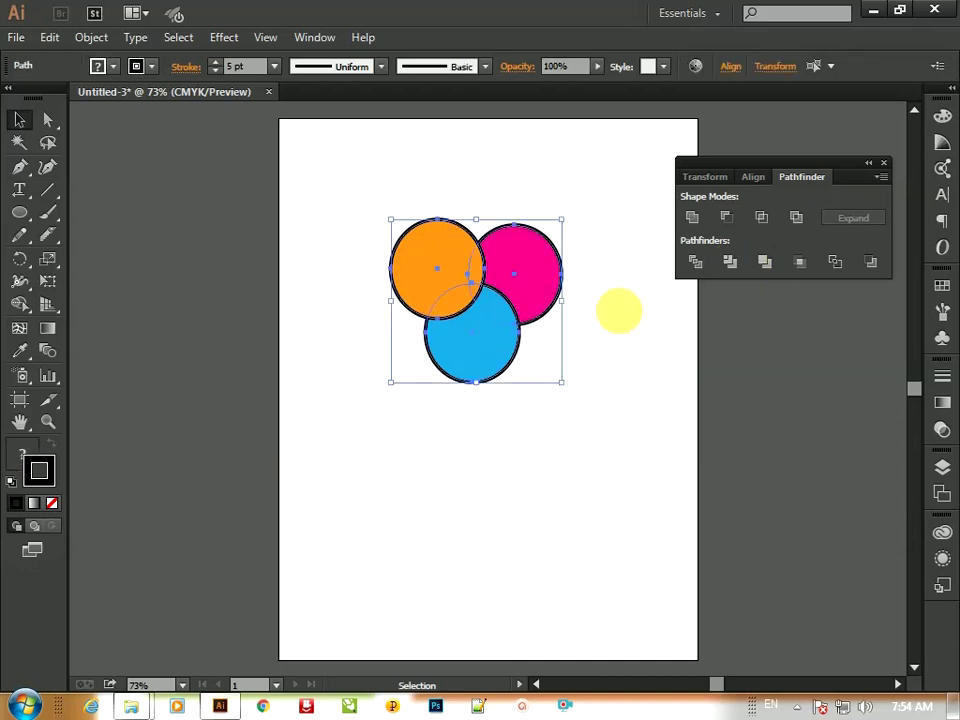
left_click(692, 218)
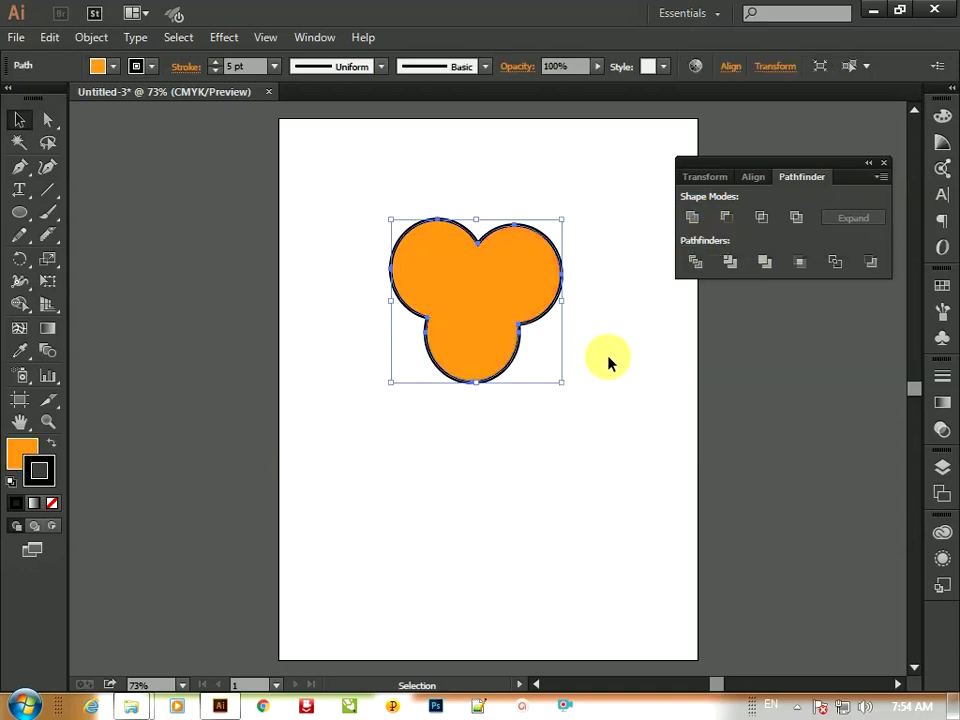
key("ctrl+z")
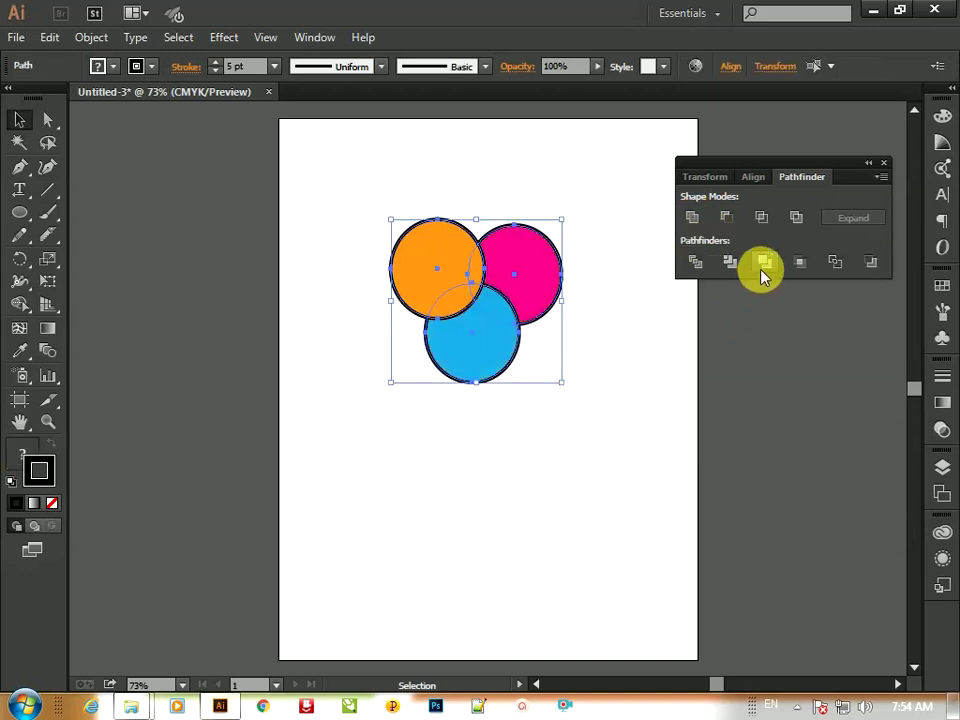
Step: Trim the three circles into pieces and ungroup the trimmed group
left_click(730, 262)
left_click(730, 262)
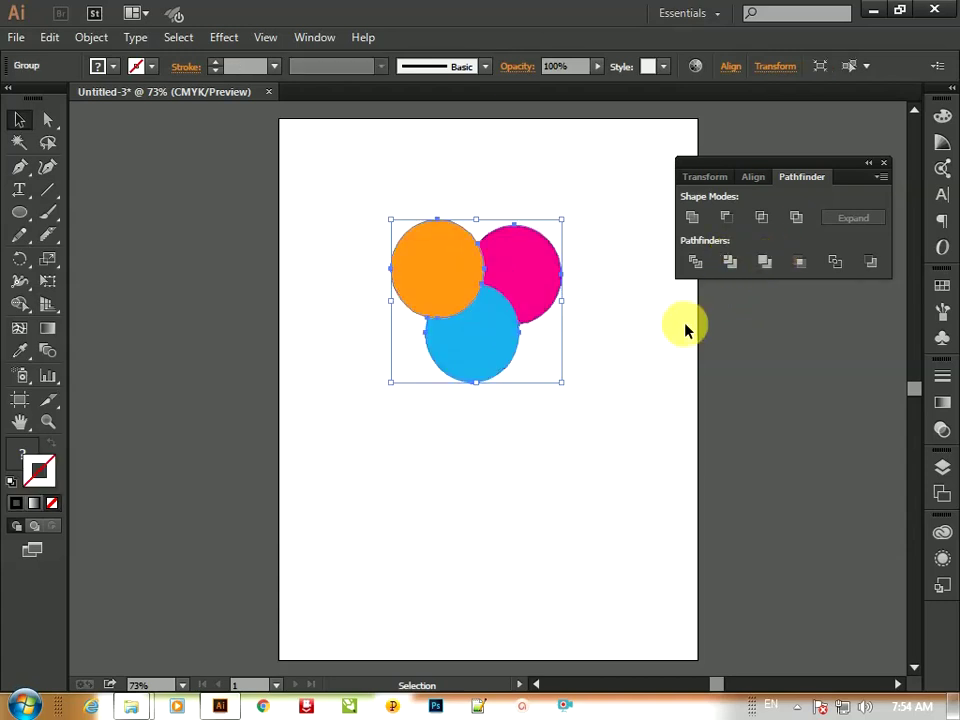
left_click(587, 395)
mouse_move(542, 306)
left_mouse_down()
mouse_move(568, 253)
mouse_move(507, 343)
mouse_move(506, 448)
left_mouse_up()
right_click(500, 312)
left_click(553, 420)
Step: Pull the cyan and magenta pieces apart, then undo the moves
left_click(525, 443)
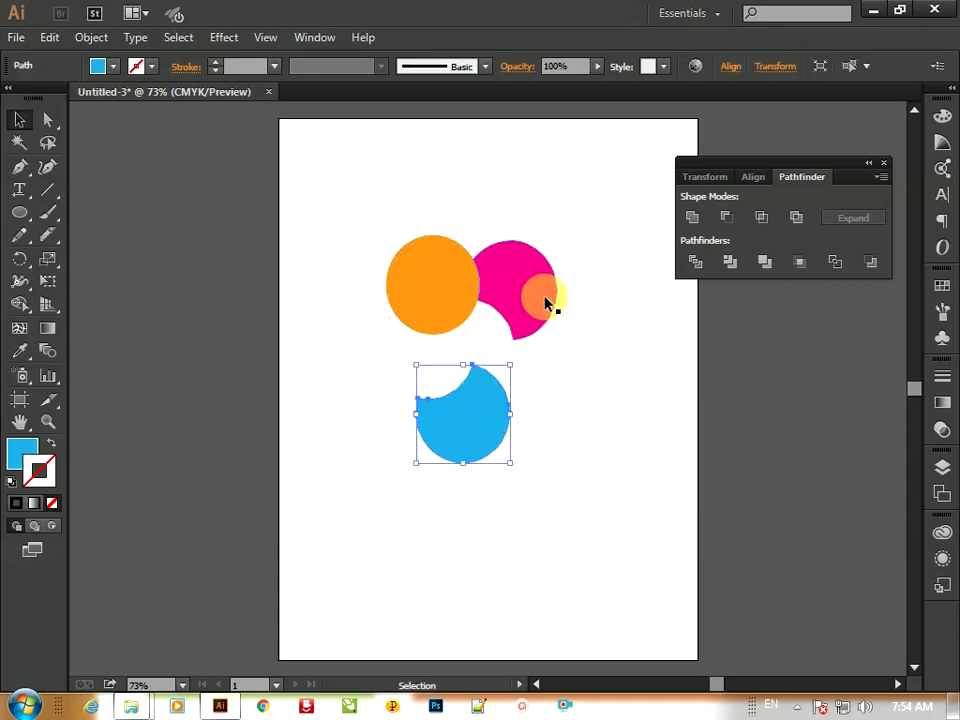
left_click(546, 303)
key("a")
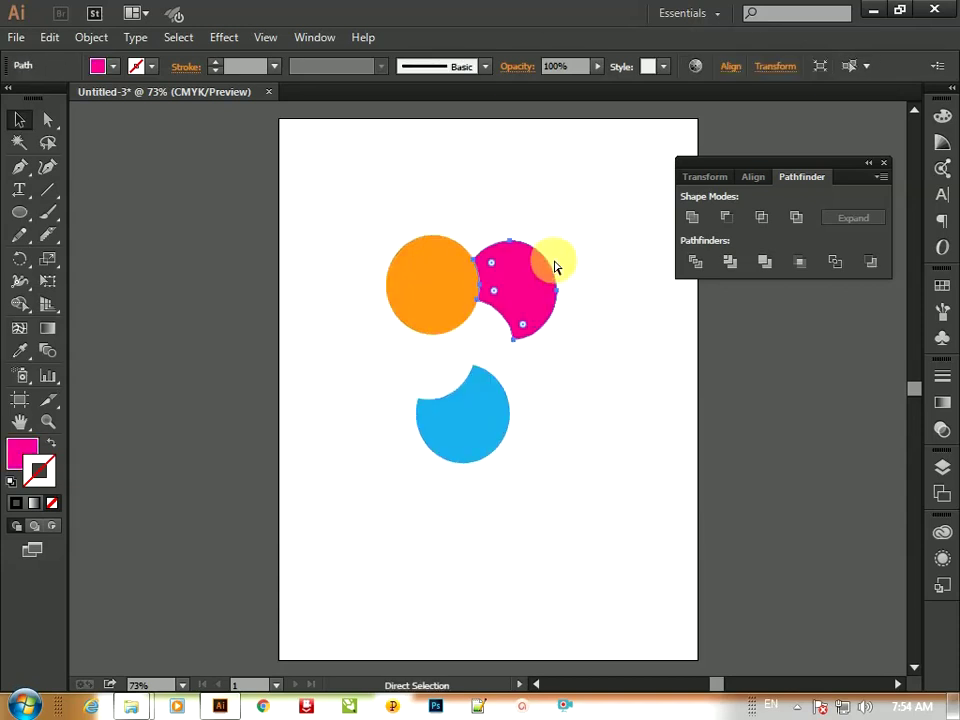
key("ctrl+z")
key("ctrl+z")
key("ctrl+z")
key("v")
left_click(596, 437)
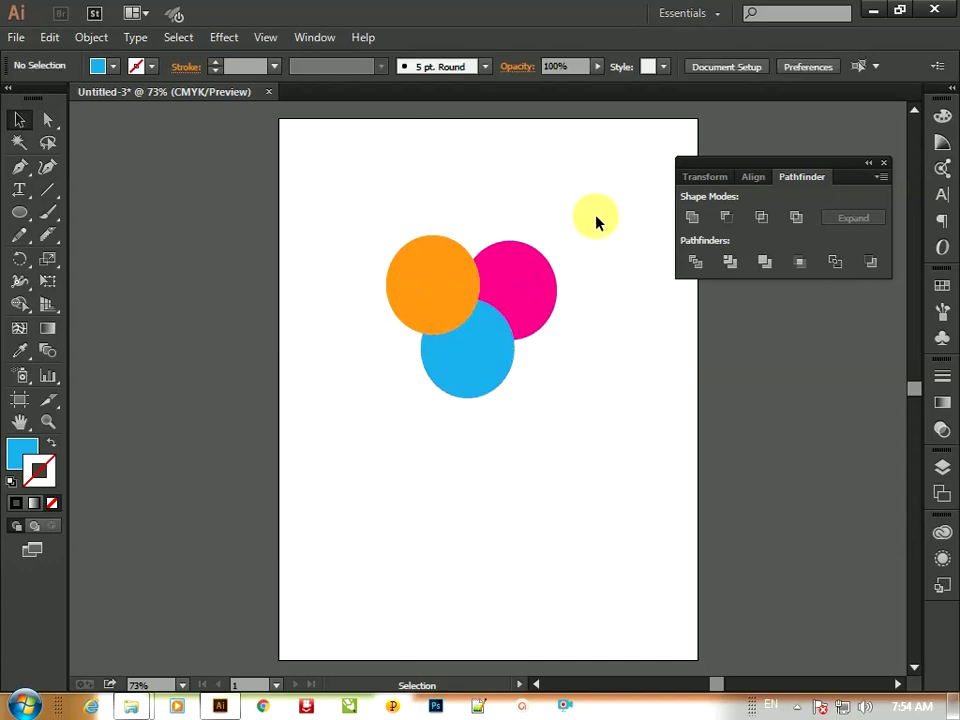
Step: Select the three trimmed circles, apply Merge, and ungroup the merged result
left_click_drag(596, 222, 345, 459)
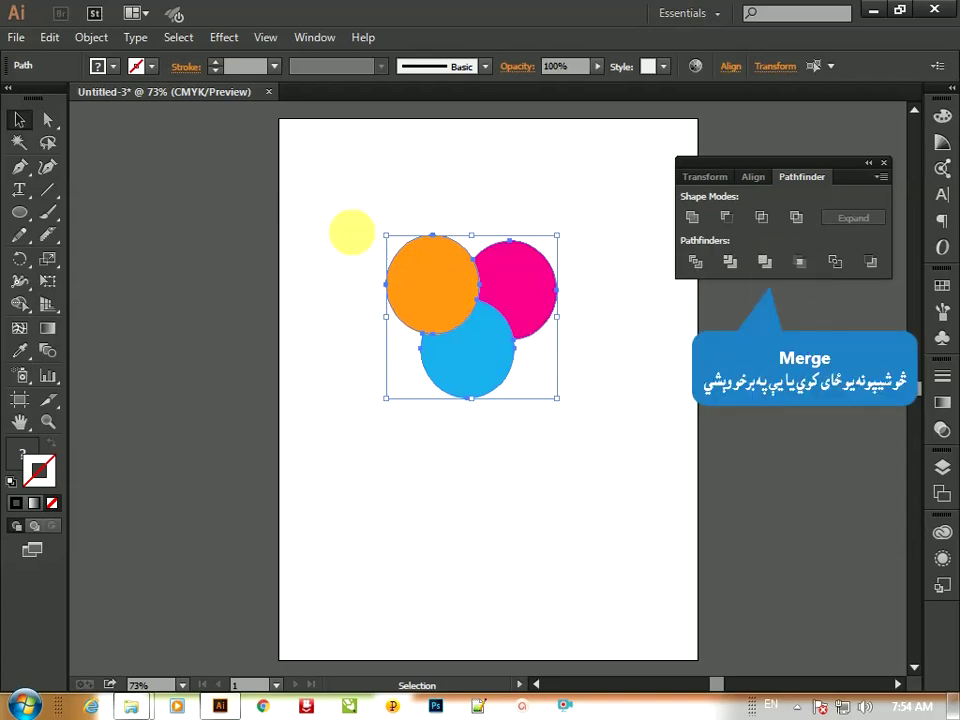
left_click(333, 412)
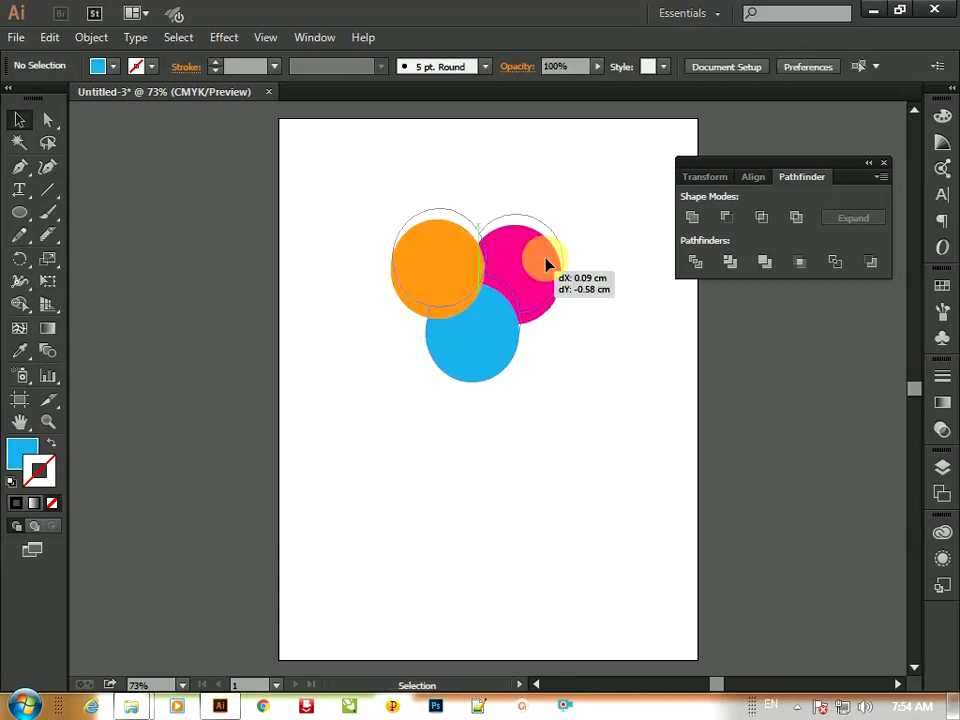
right_click(553, 224)
left_click(600, 337)
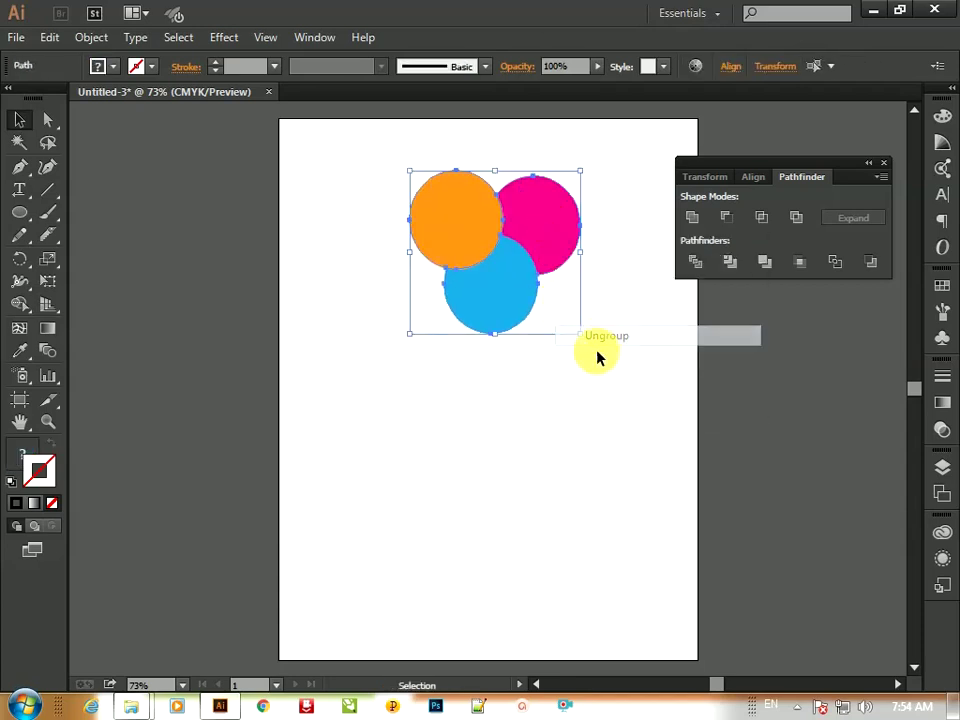
left_click(566, 396)
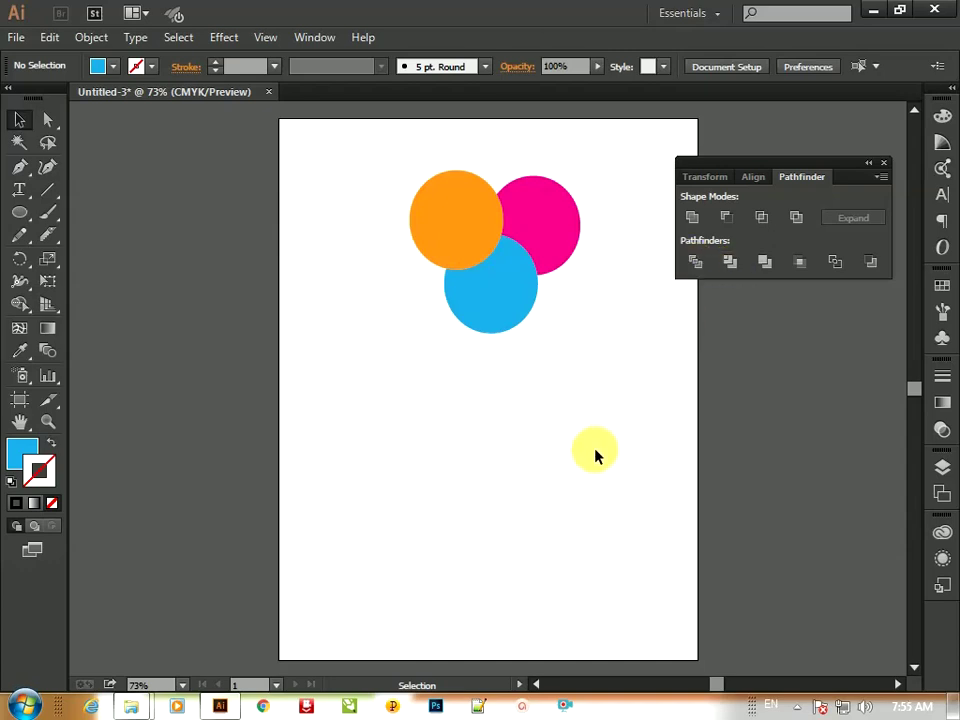
key("ctrl+a")
left_click_drag(506, 383, 510, 428)
key("ctrl+z")
key("ctrl+z")
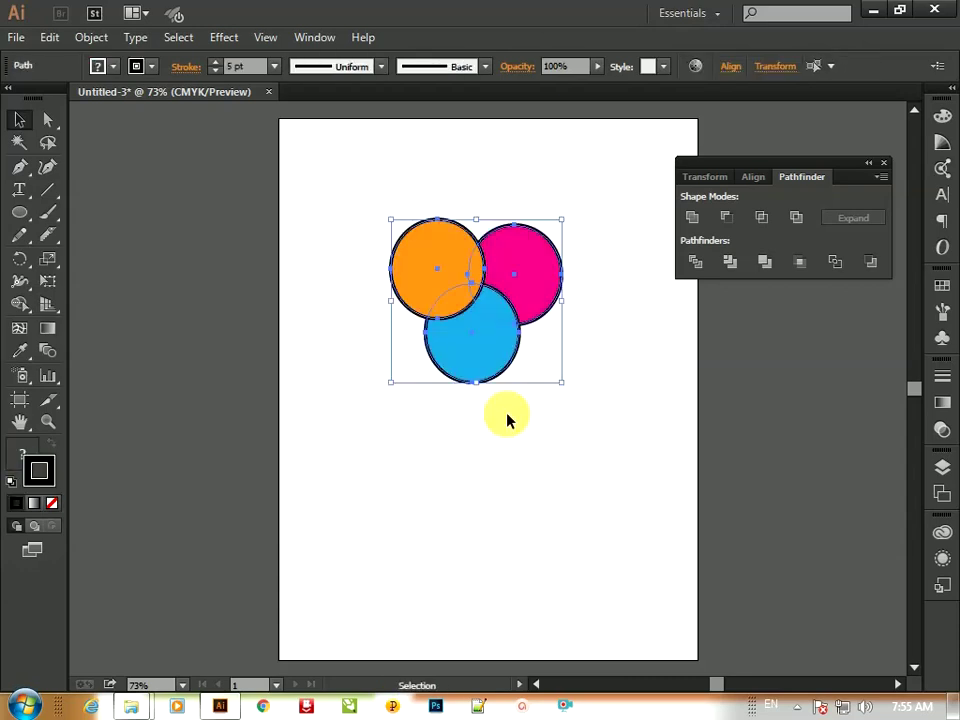
left_click(536, 438)
left_click_drag(593, 418, 343, 234)
left_click(800, 264)
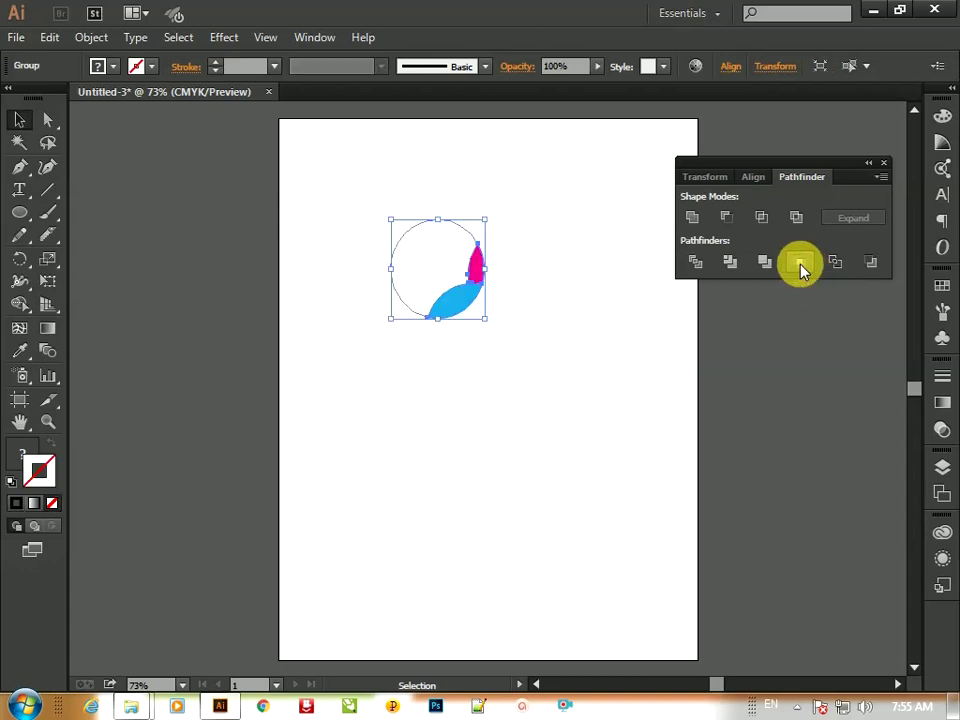
key("ctrl+z")
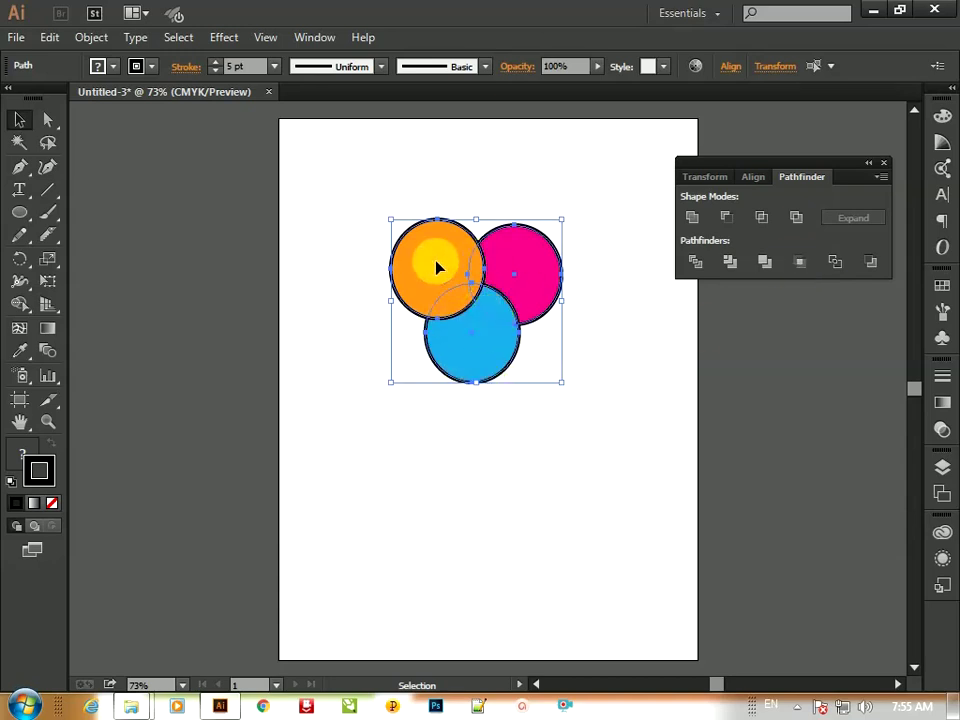
left_click(789, 266)
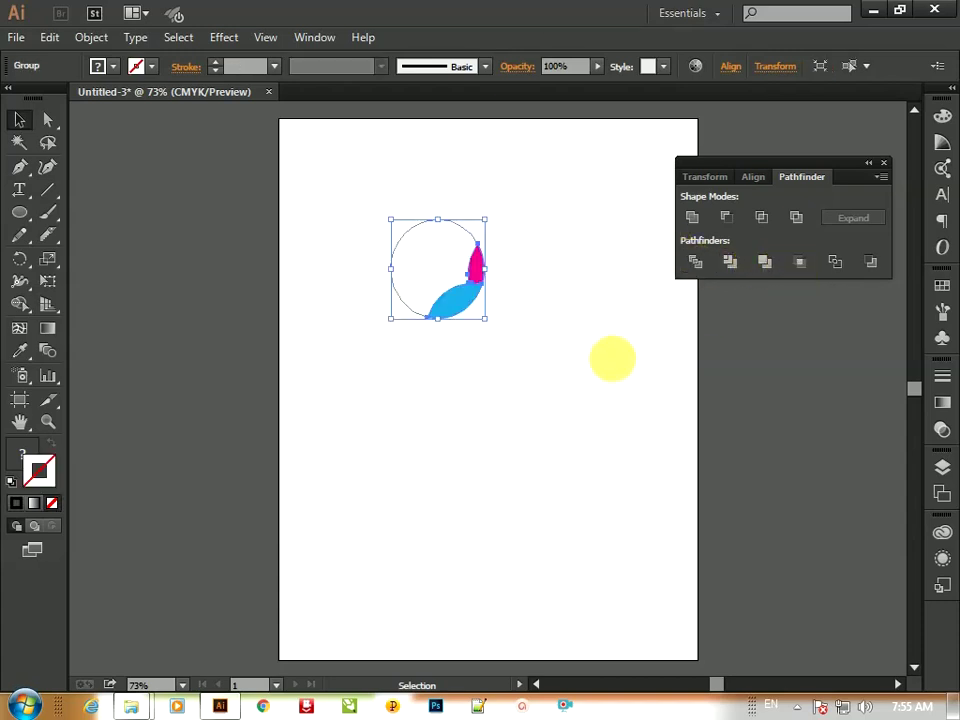
left_click(470, 258)
left_click_drag(316, 155, 626, 426)
left_click(520, 325)
left_click(475, 293)
key("a")
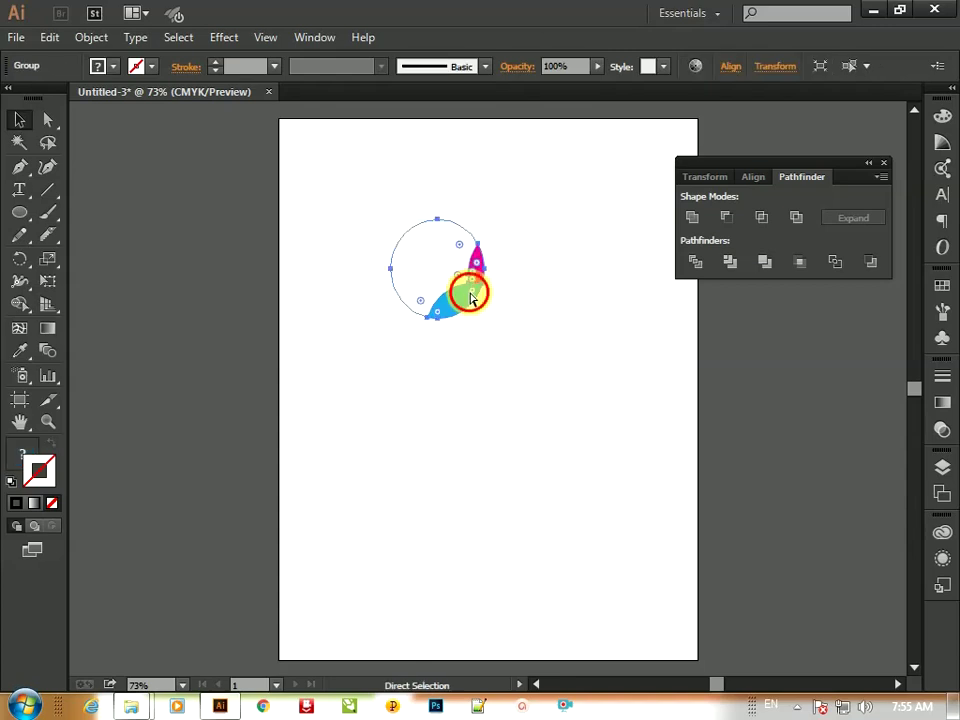
double_click(471, 295)
left_click(553, 416)
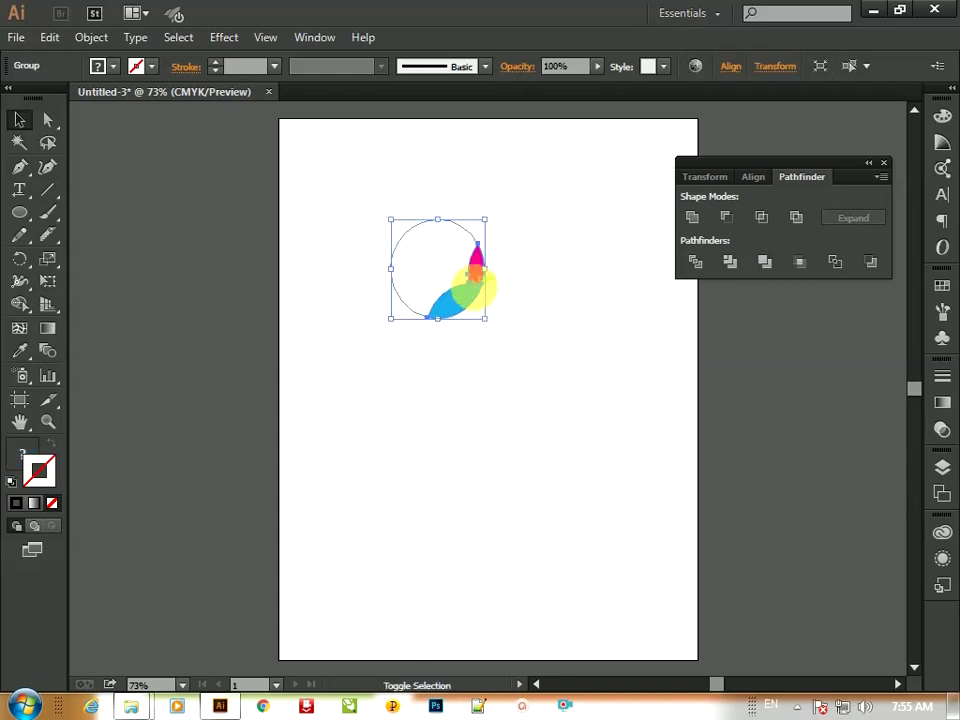
double_click(471, 298)
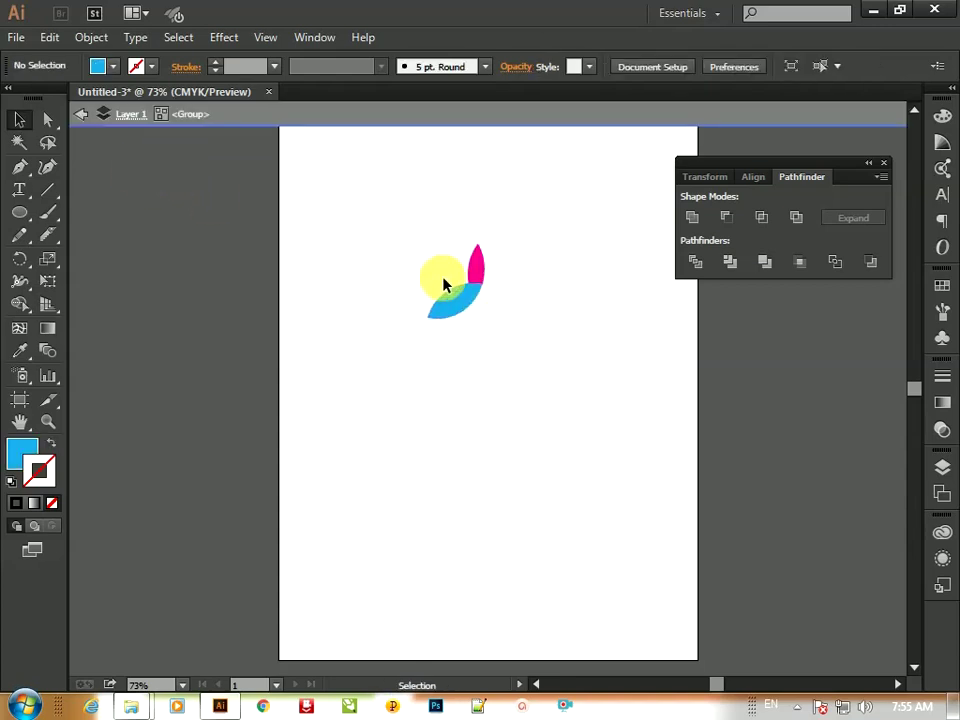
left_click_drag(461, 297, 437, 278)
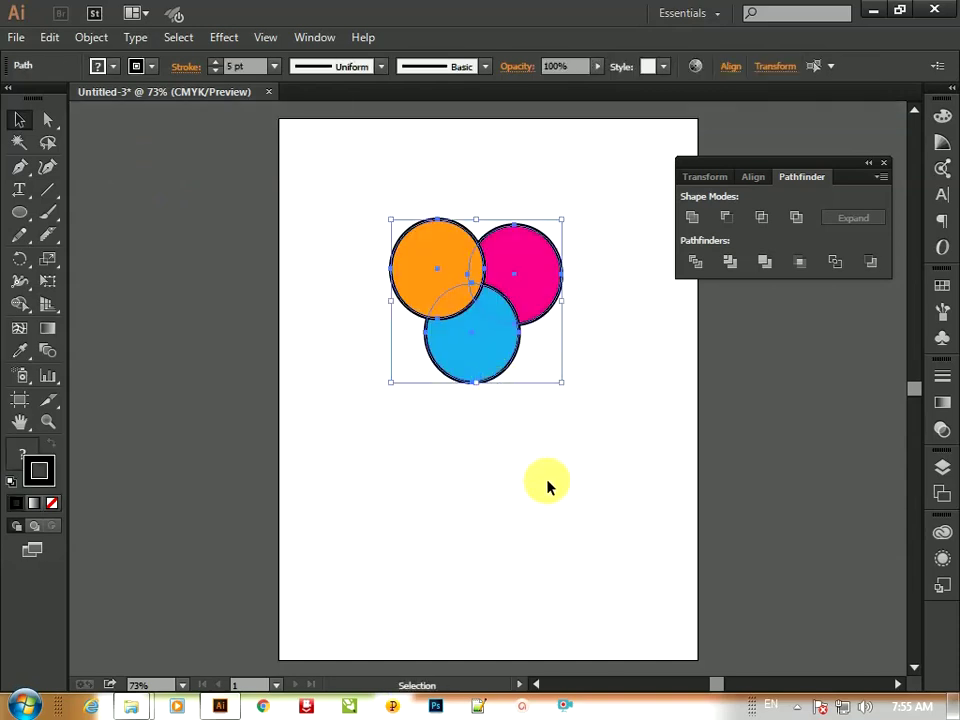
left_click(548, 487)
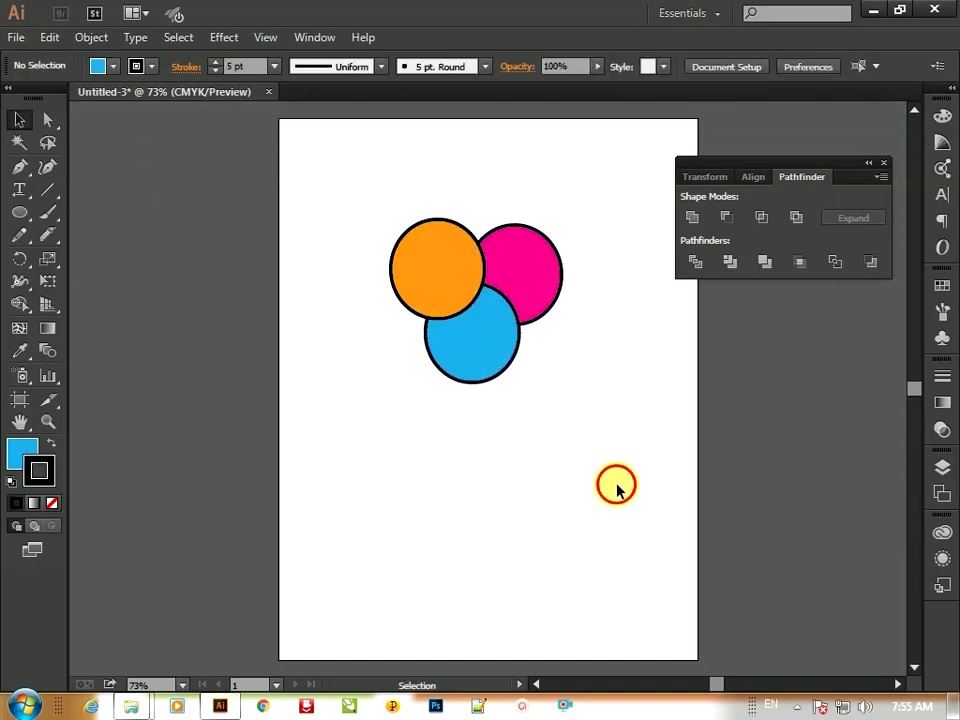
left_click_drag(617, 485, 360, 161)
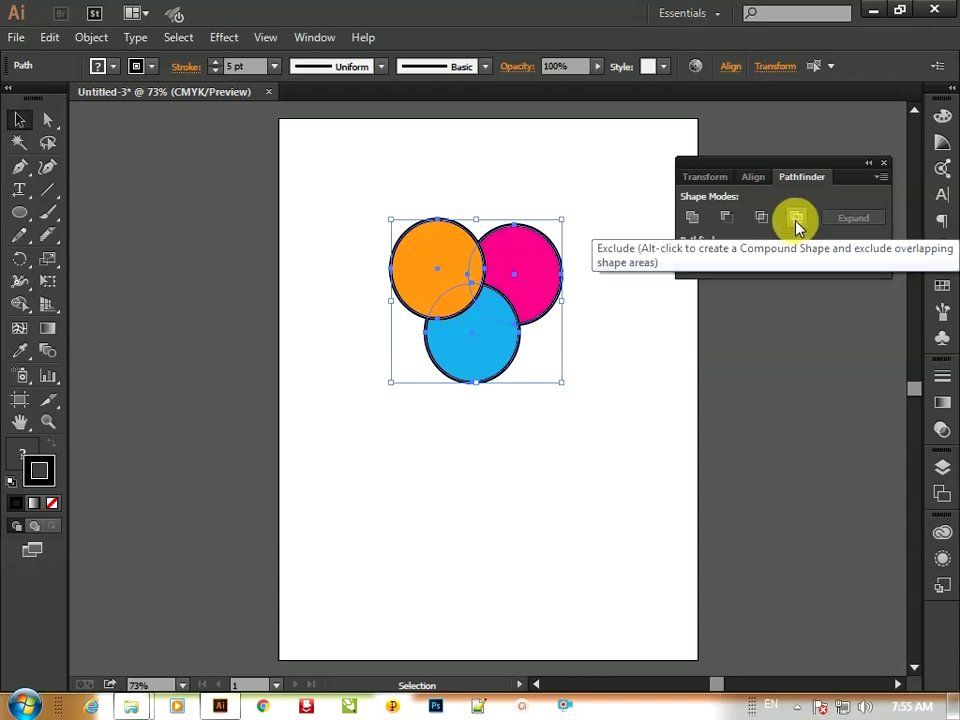
left_click(634, 381)
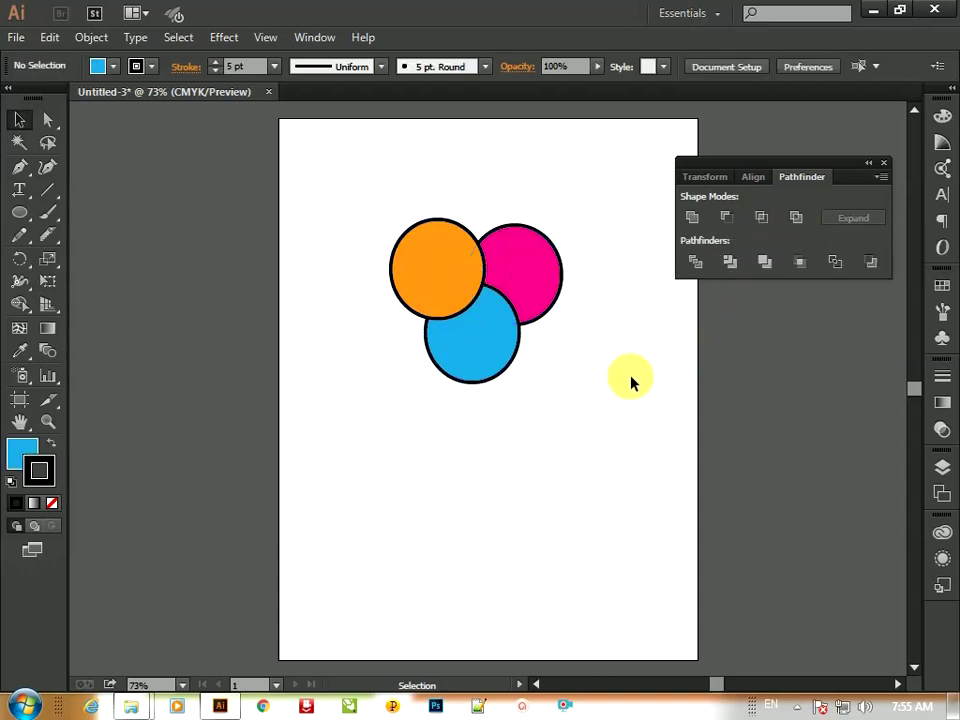
left_click_drag(531, 300, 578, 336)
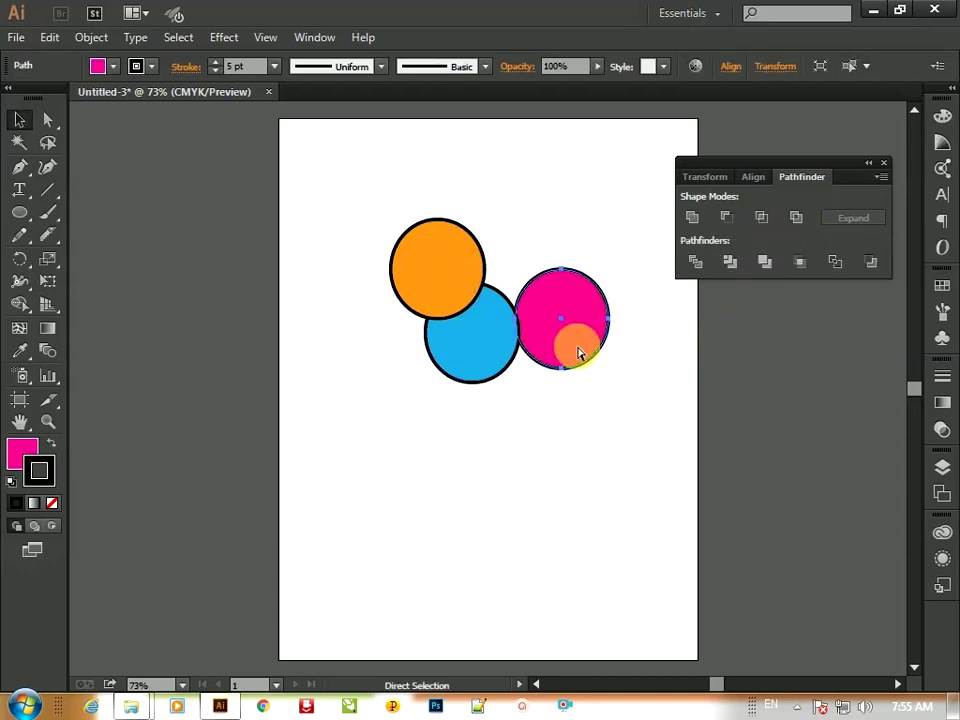
key("ctrl+z")
left_click_drag(574, 448, 344, 178)
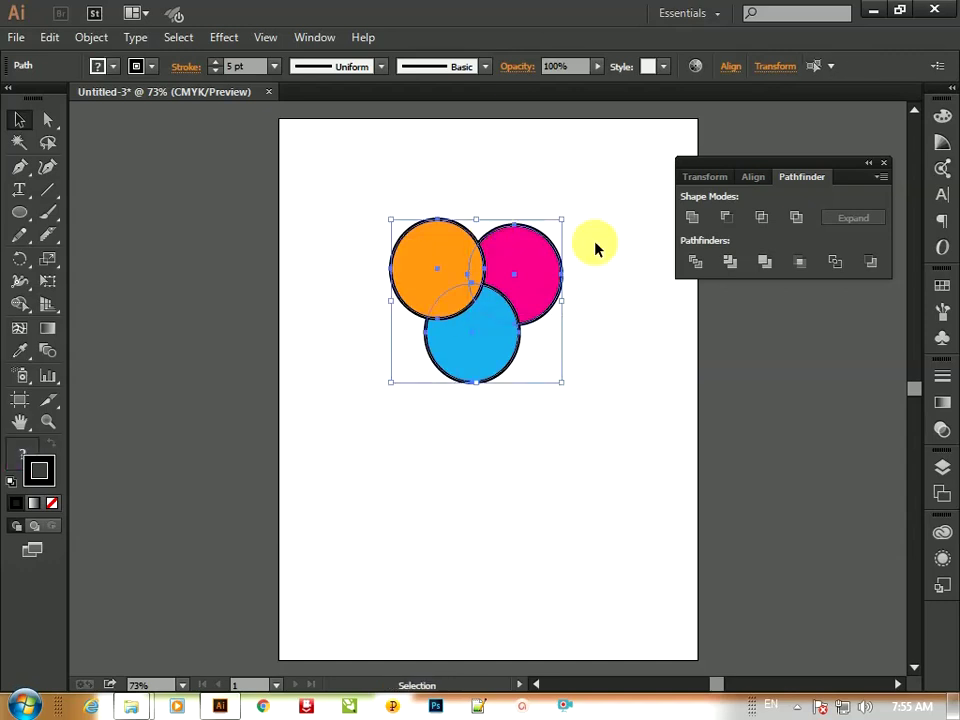
left_click(834, 262)
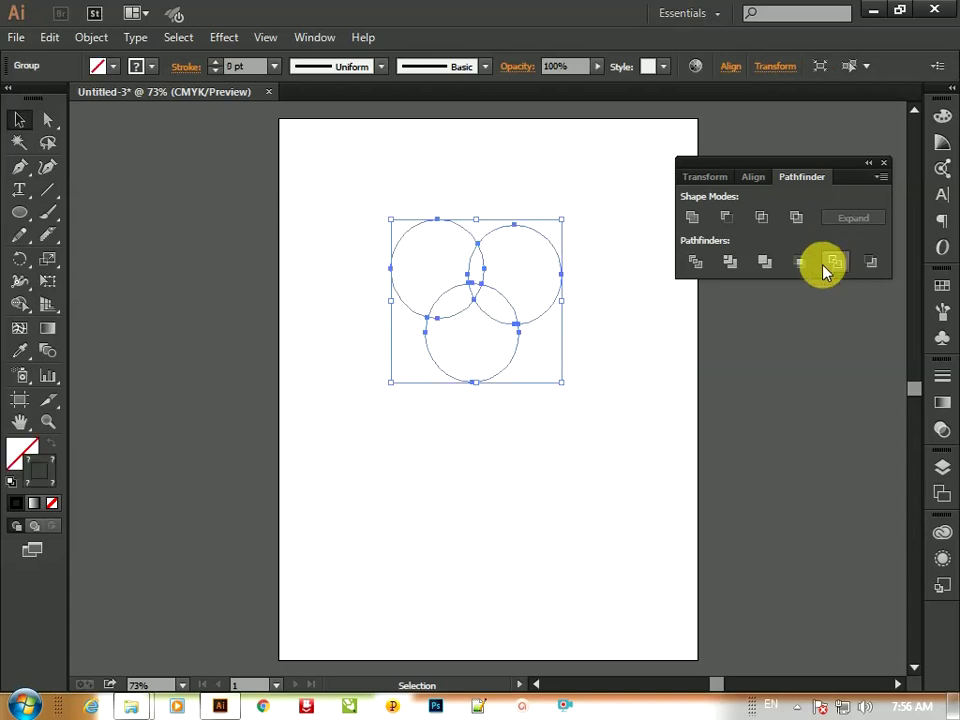
left_click(495, 508)
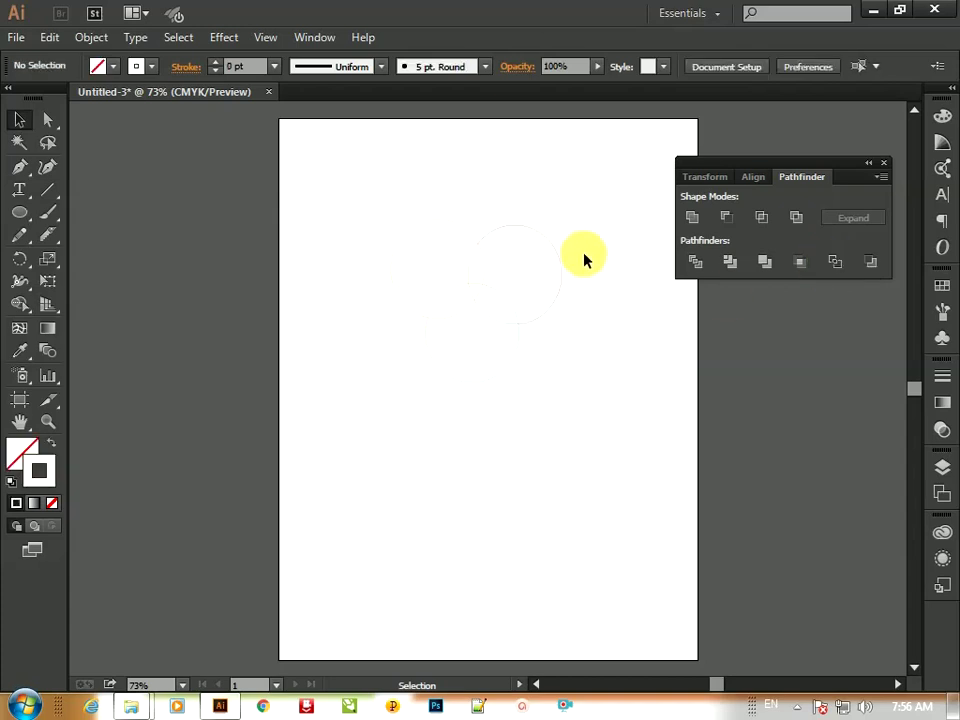
key("ctrl+space")
left_click(570, 278)
left_click(328, 531)
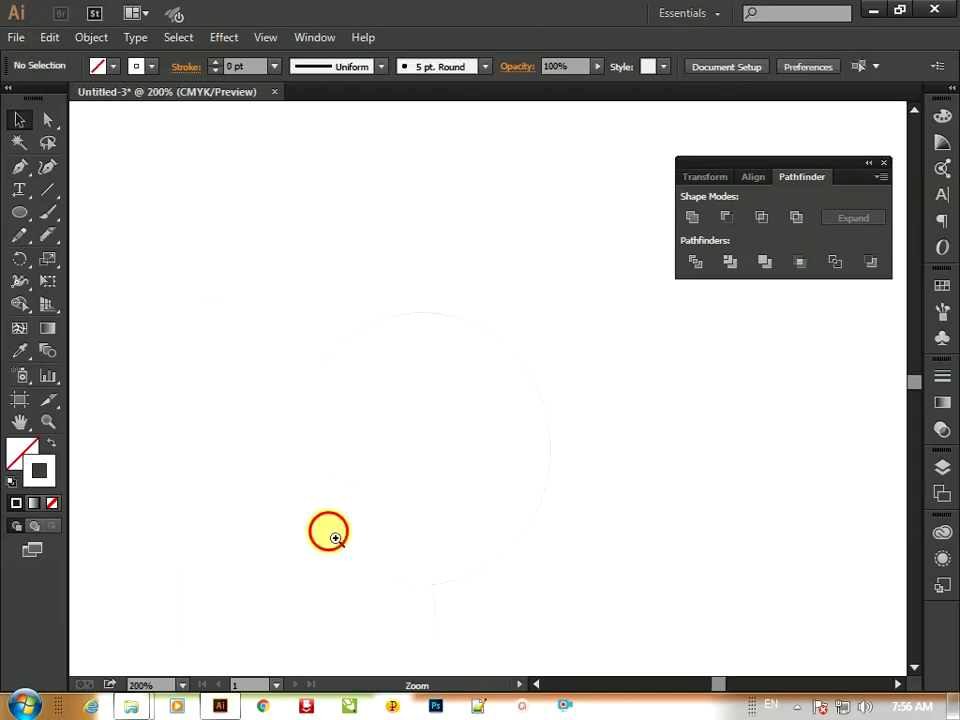
left_click(552, 430)
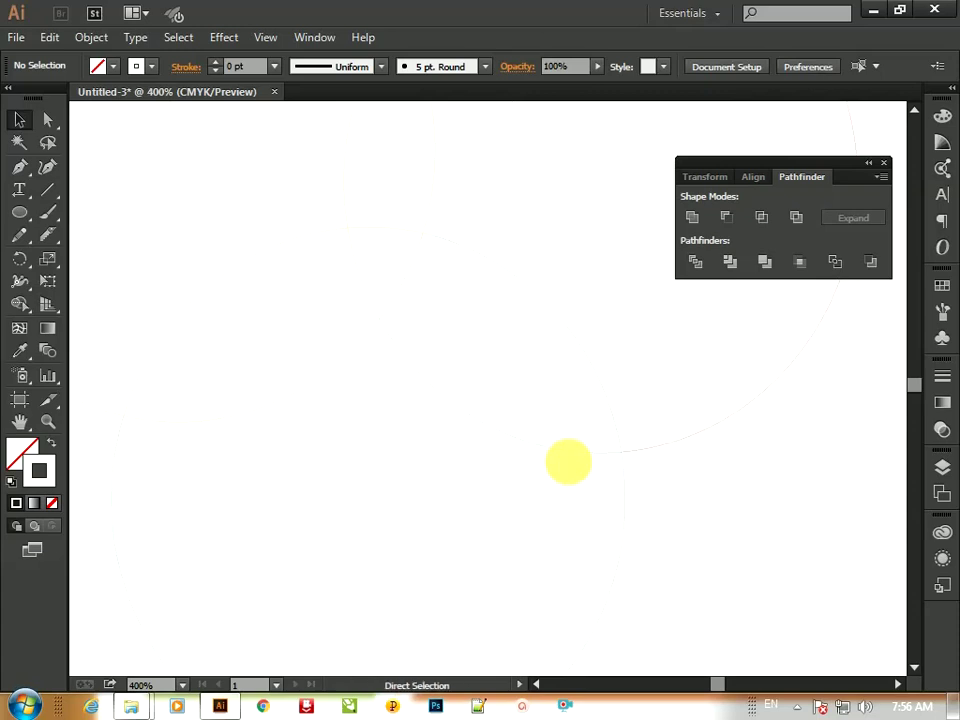
key("ctrl+z")
key("ctrl+0")
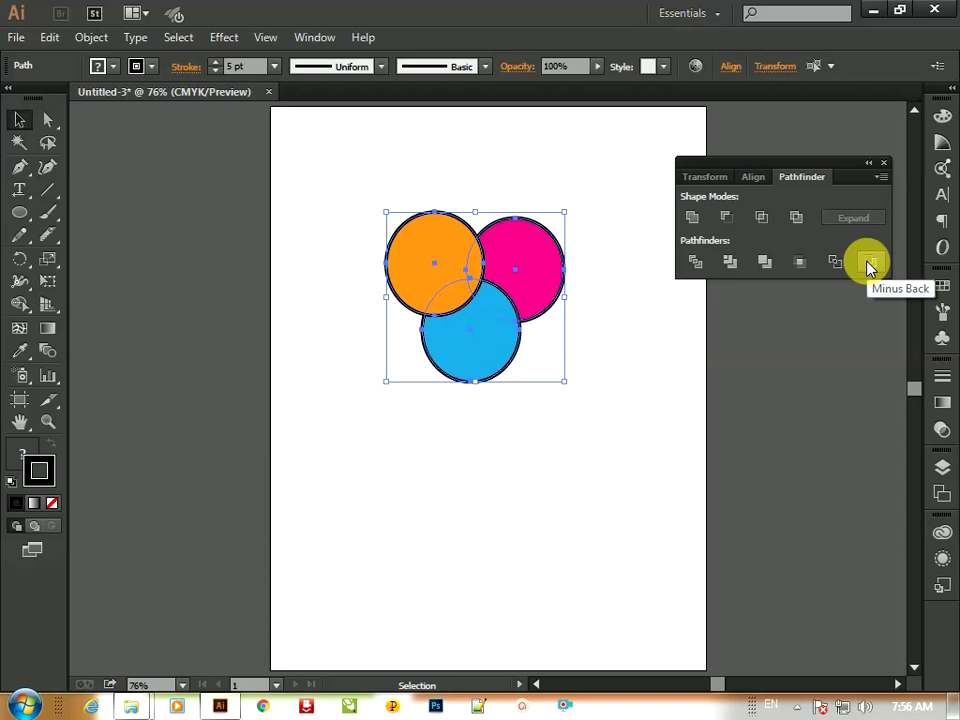
Step: Move the cyan circle down apart and shift the magenta circle left over the orange
left_click(520, 440)
left_click_drag(495, 365, 460, 512)
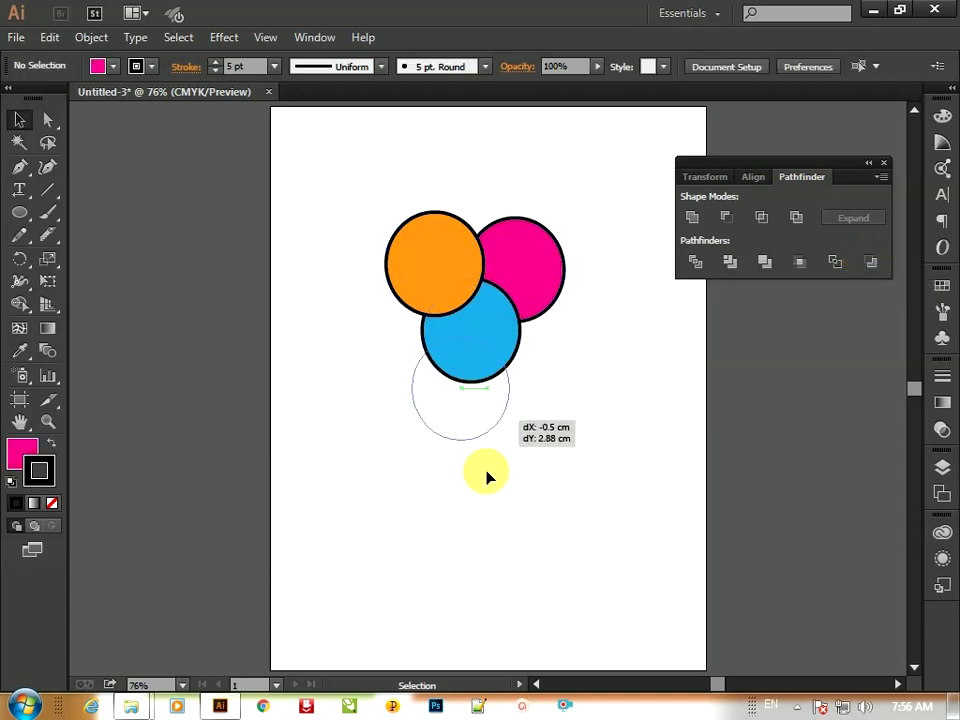
left_click(585, 408)
left_click_drag(536, 295, 510, 290)
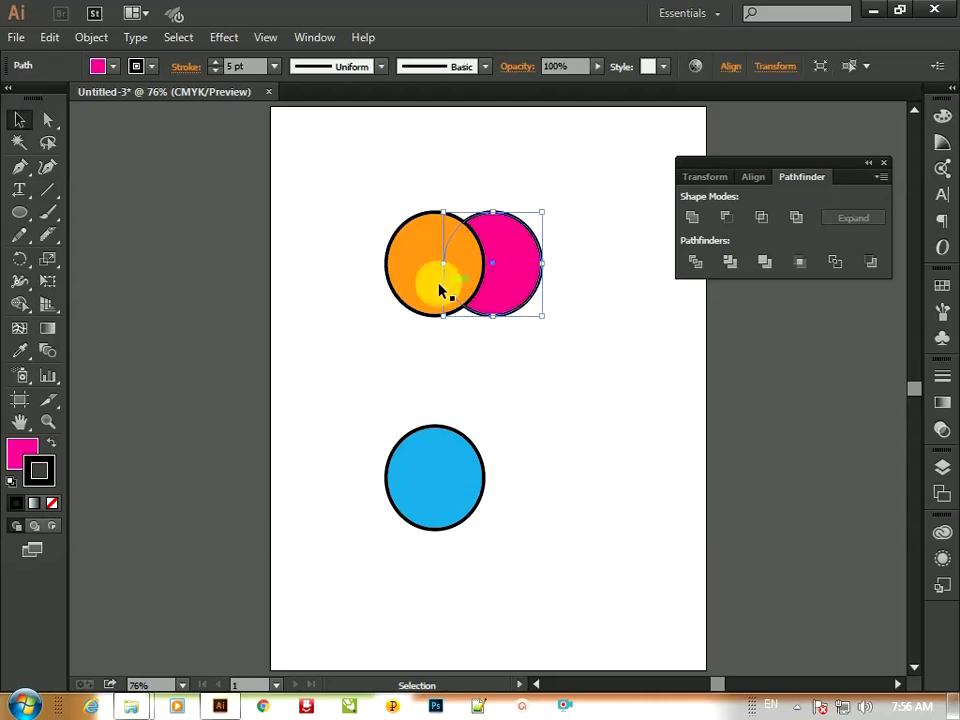
Step: Apply Minus Back to the orange and magenta pair, then undo it
left_click(411, 280)
left_click_drag(579, 347, 300, 160)
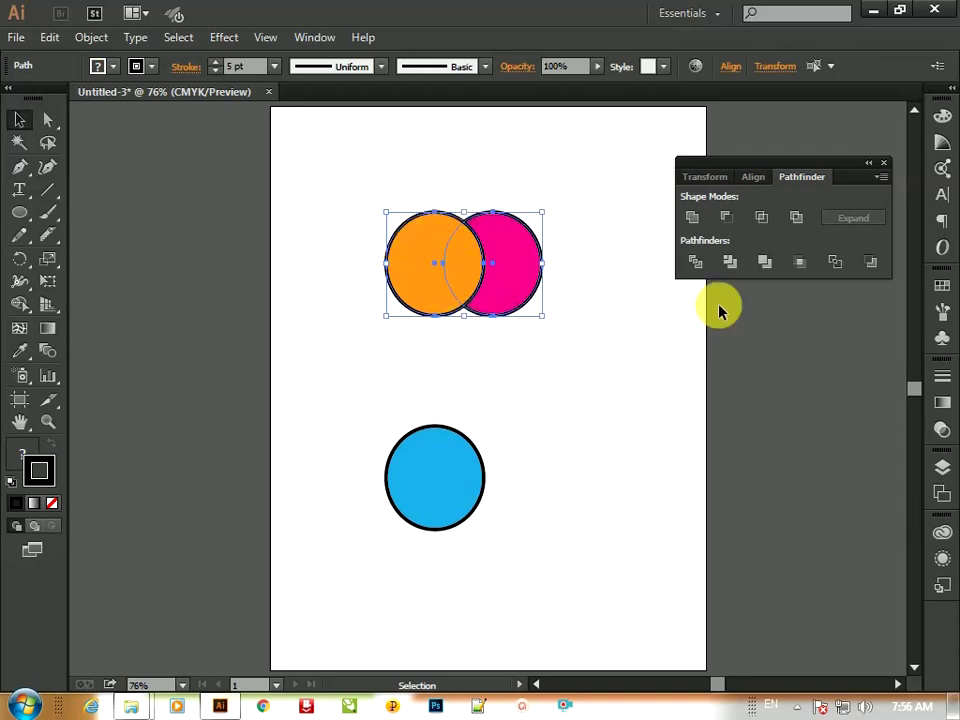
left_click(871, 263)
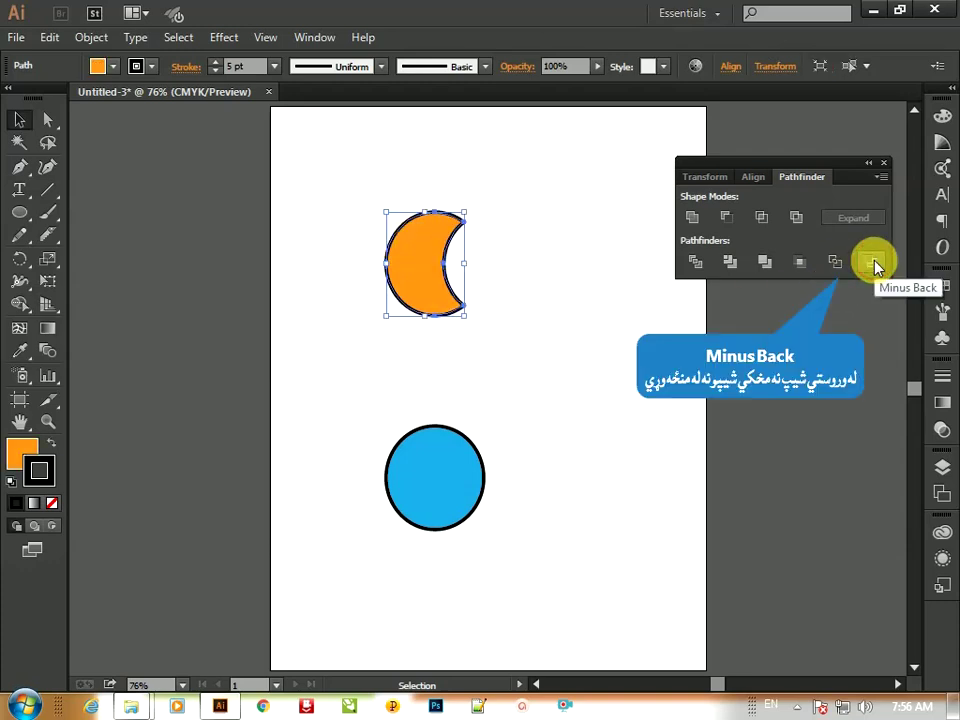
key("ctrl+z")
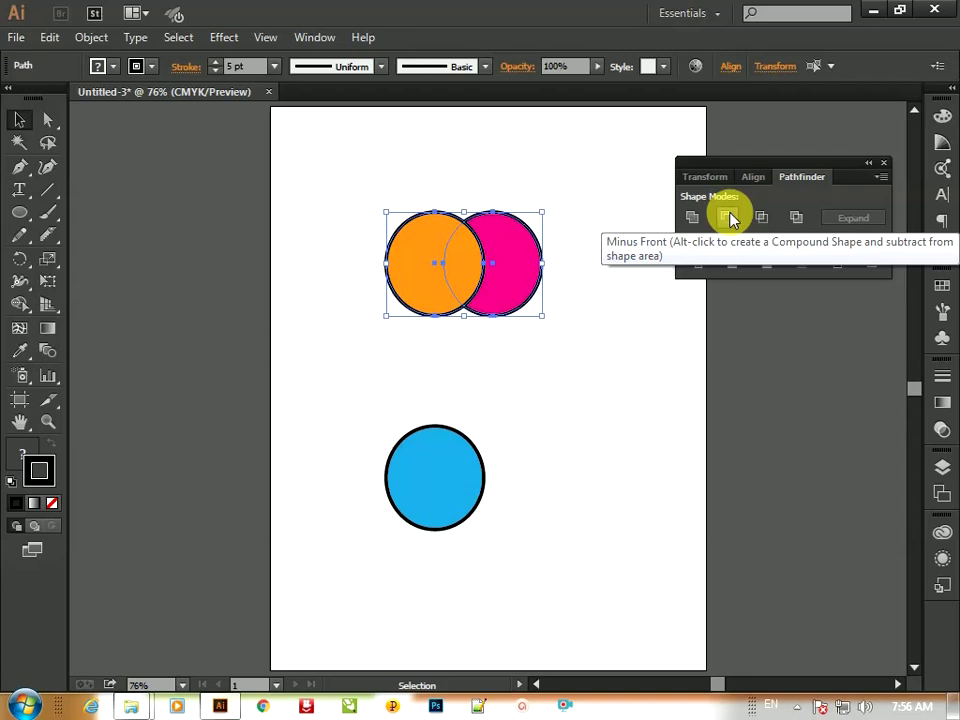
left_click(730, 216)
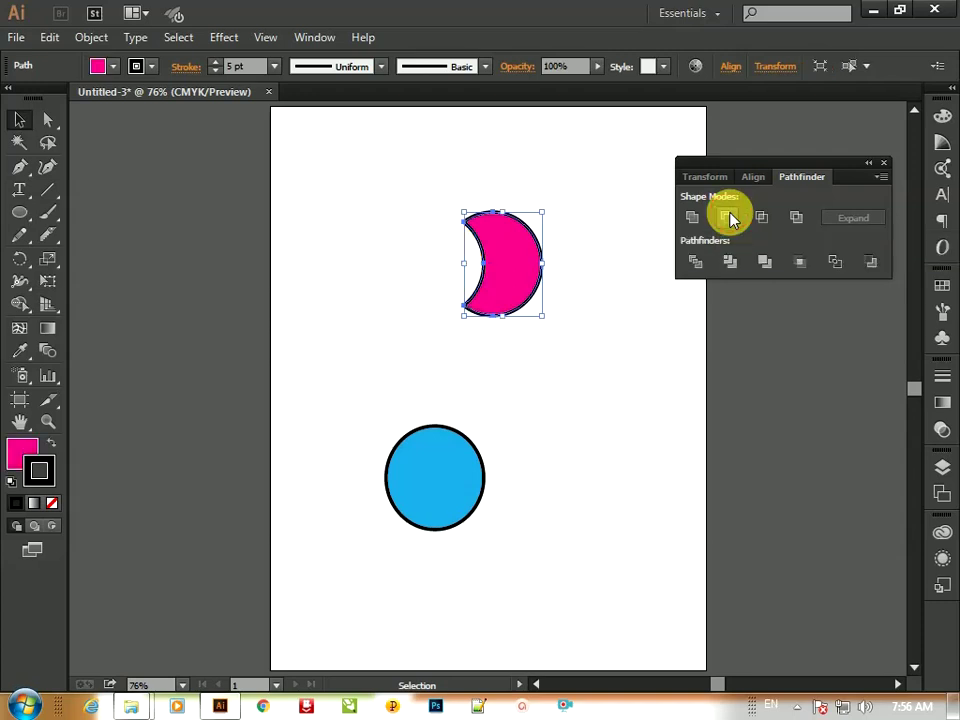
key("ctrl+z")
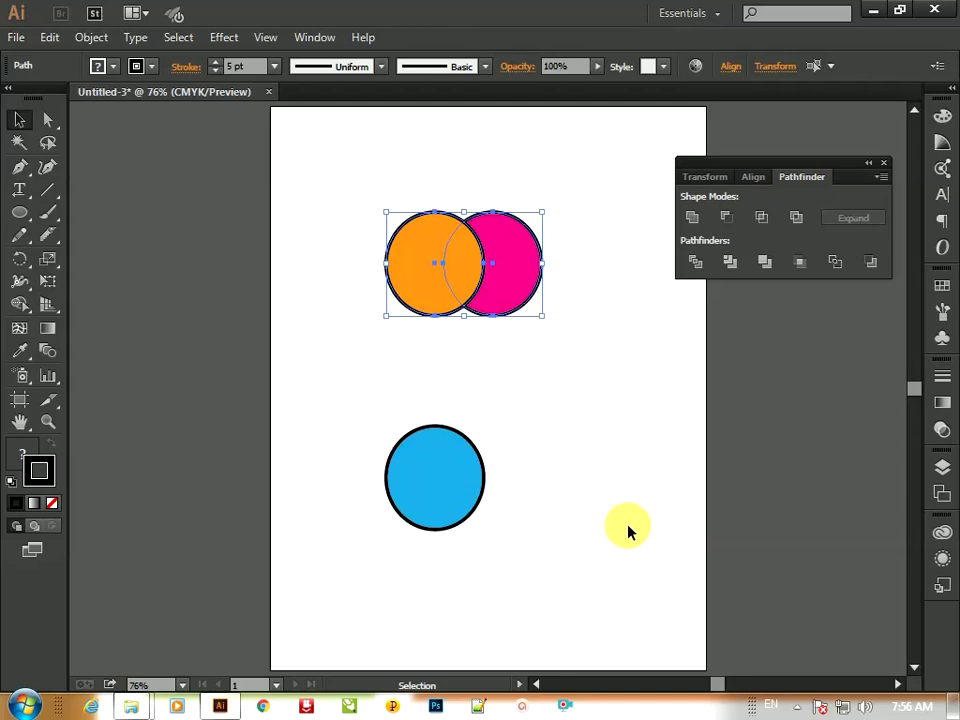
Step: Minimize the Illustrator window to show the desktop
left_click(873, 12)
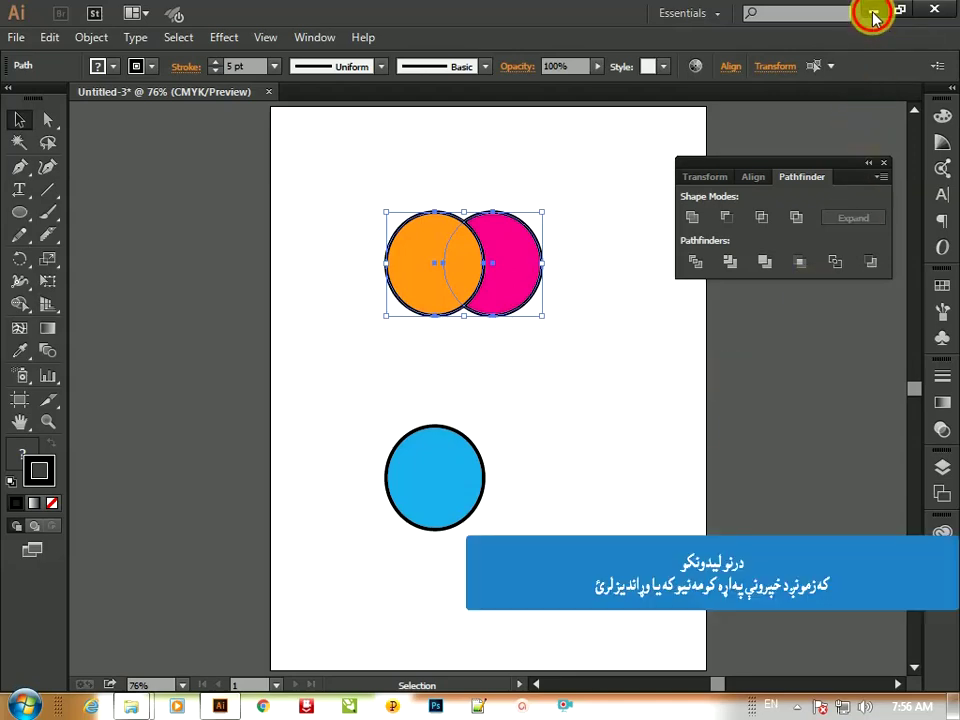